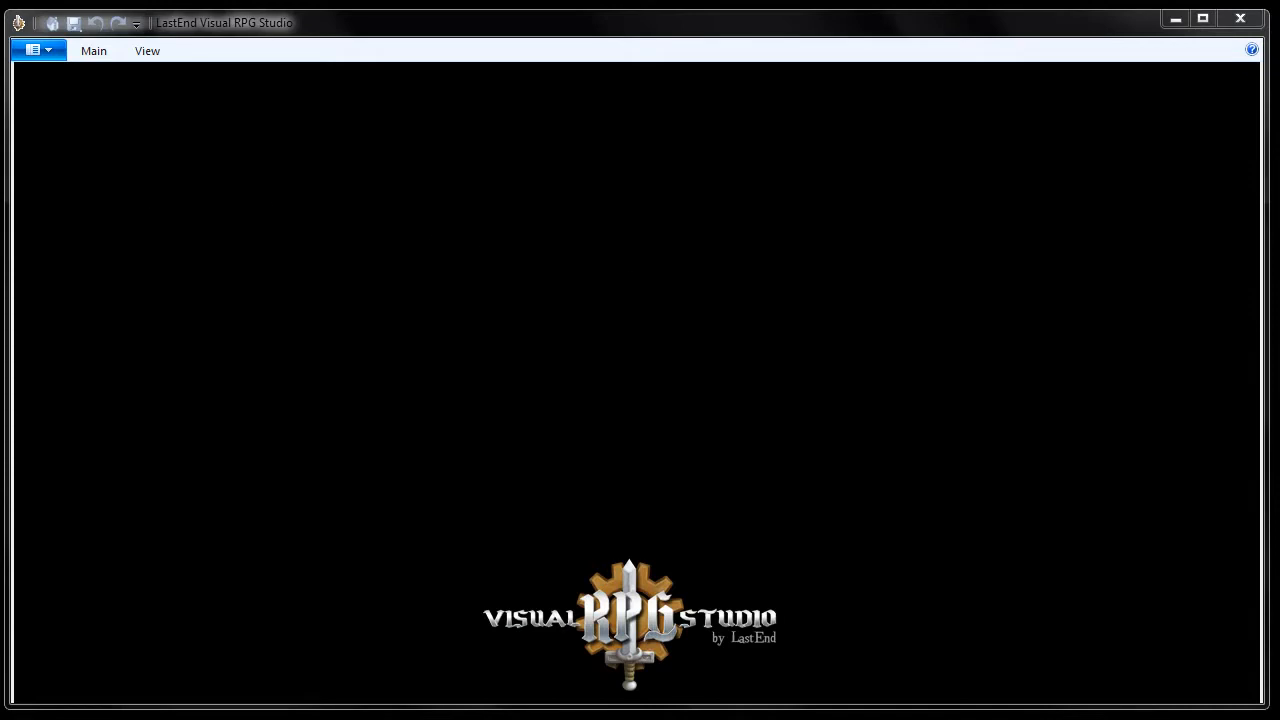
# Choose New Project from the application menu's New submenu.
pyautogui.click(42, 58)
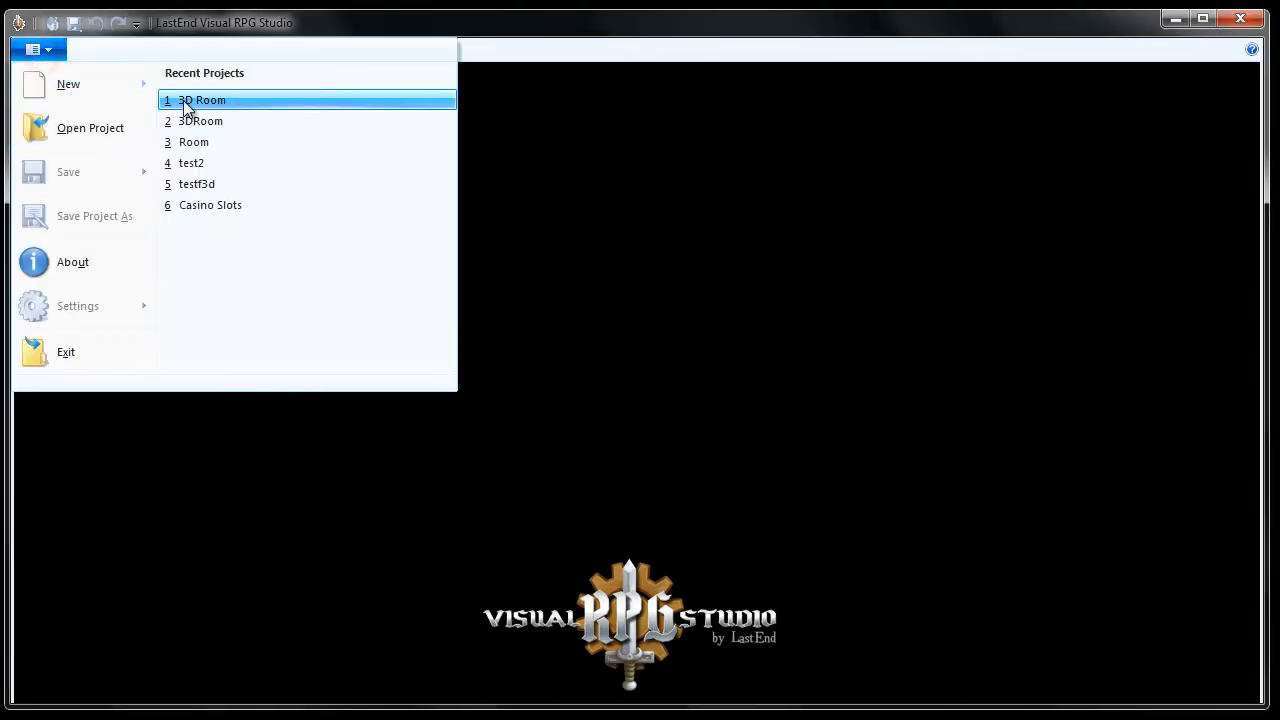
pyautogui.moveTo(70, 88)
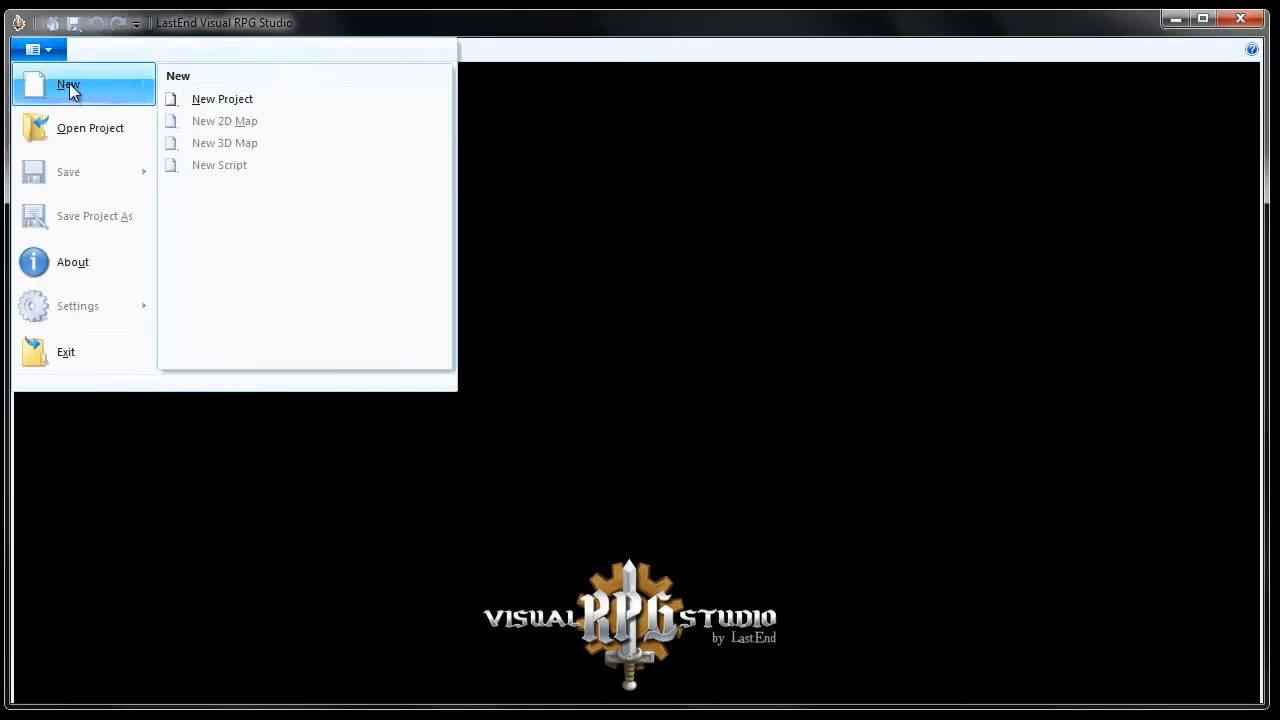
pyautogui.click(205, 104)
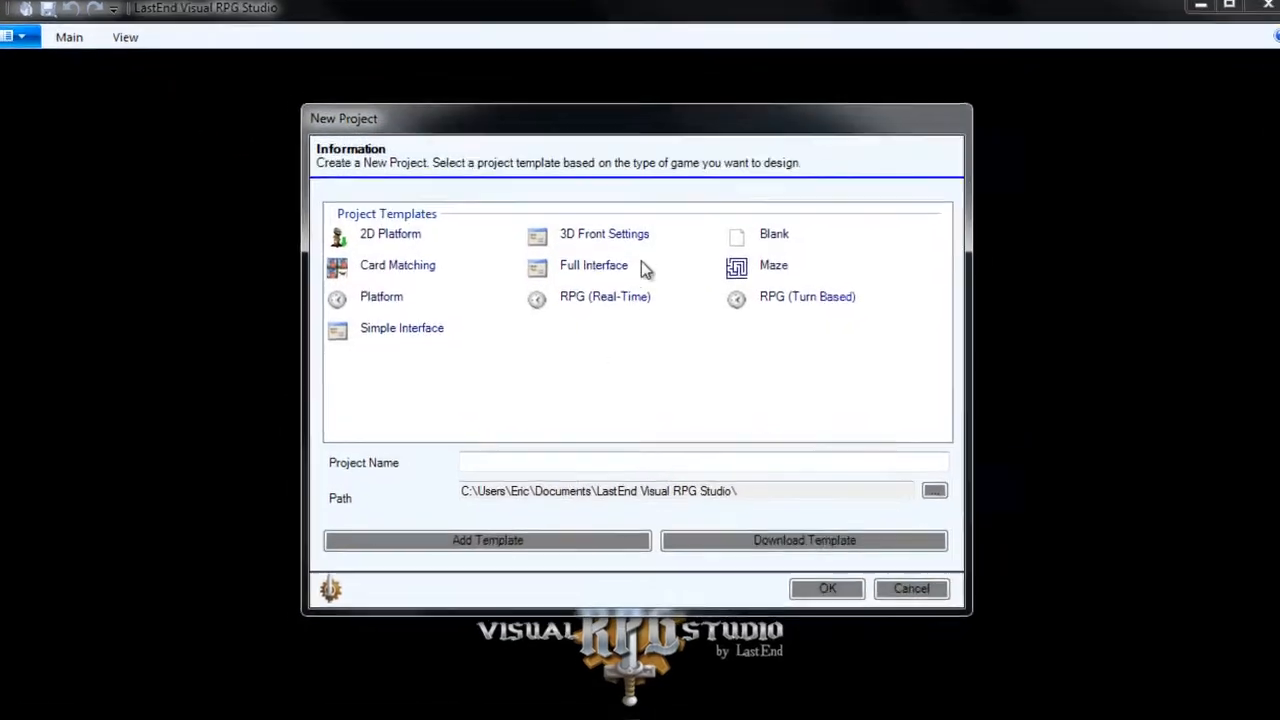
# Create a project named 'Objects' from the 3D Front Settings template.
pyautogui.click(621, 239)
pyautogui.click(458, 497)
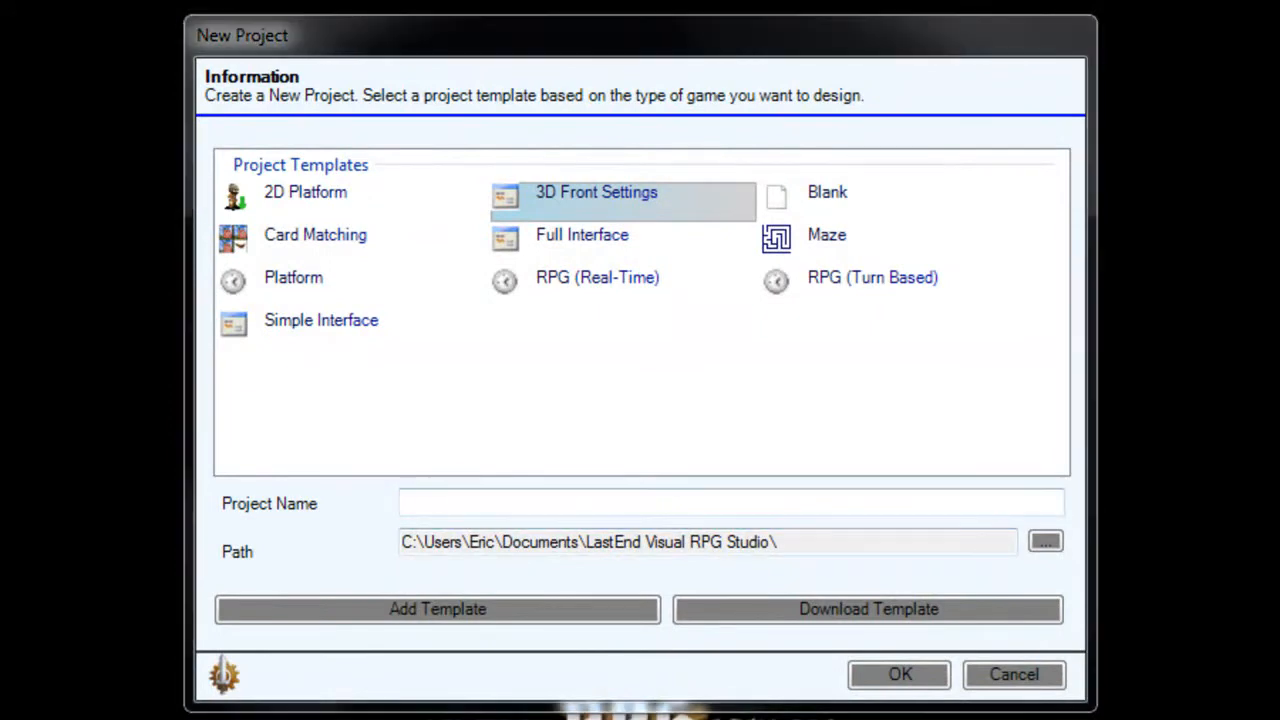
pyautogui.click(430, 508)
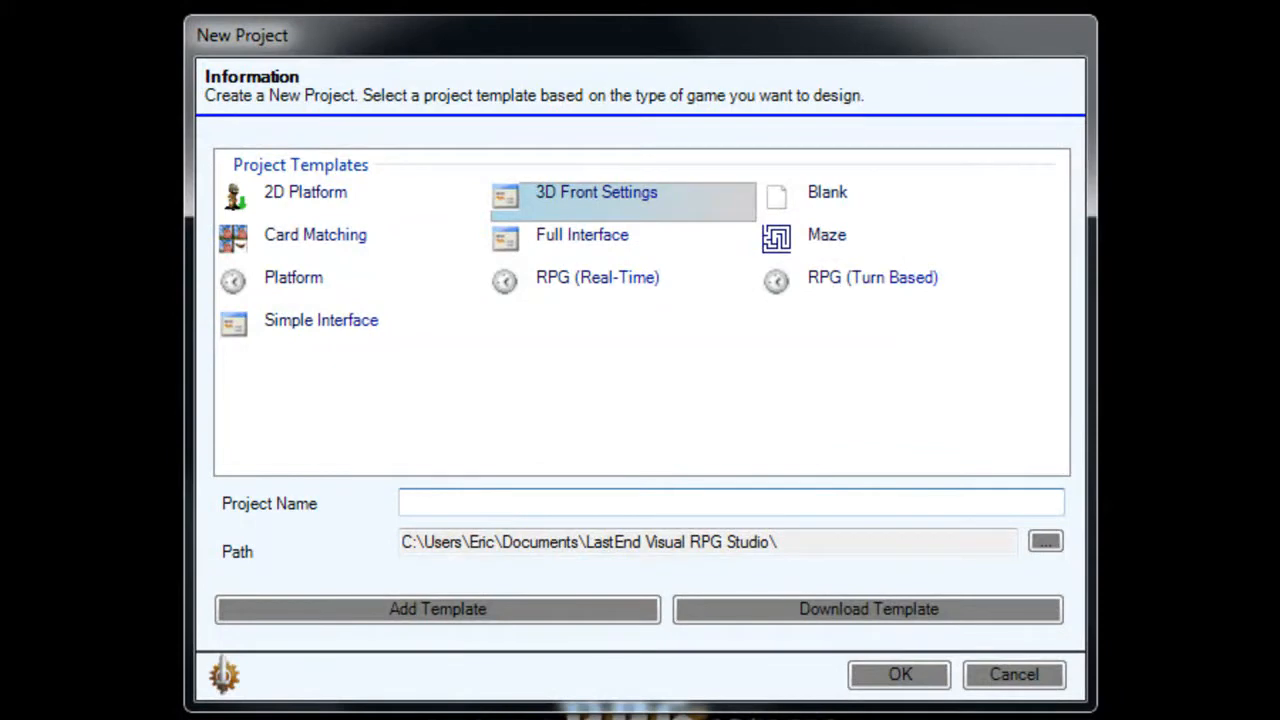
pyautogui.write('Objects')
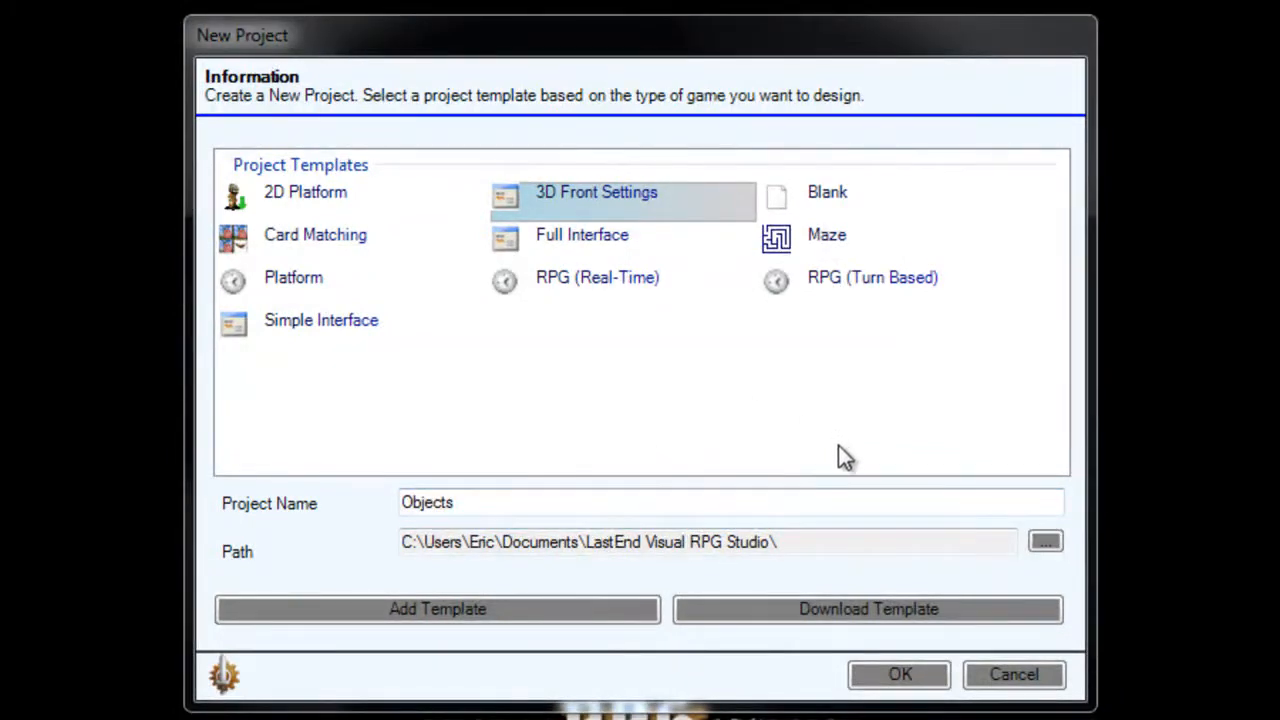
pyautogui.click(899, 675)
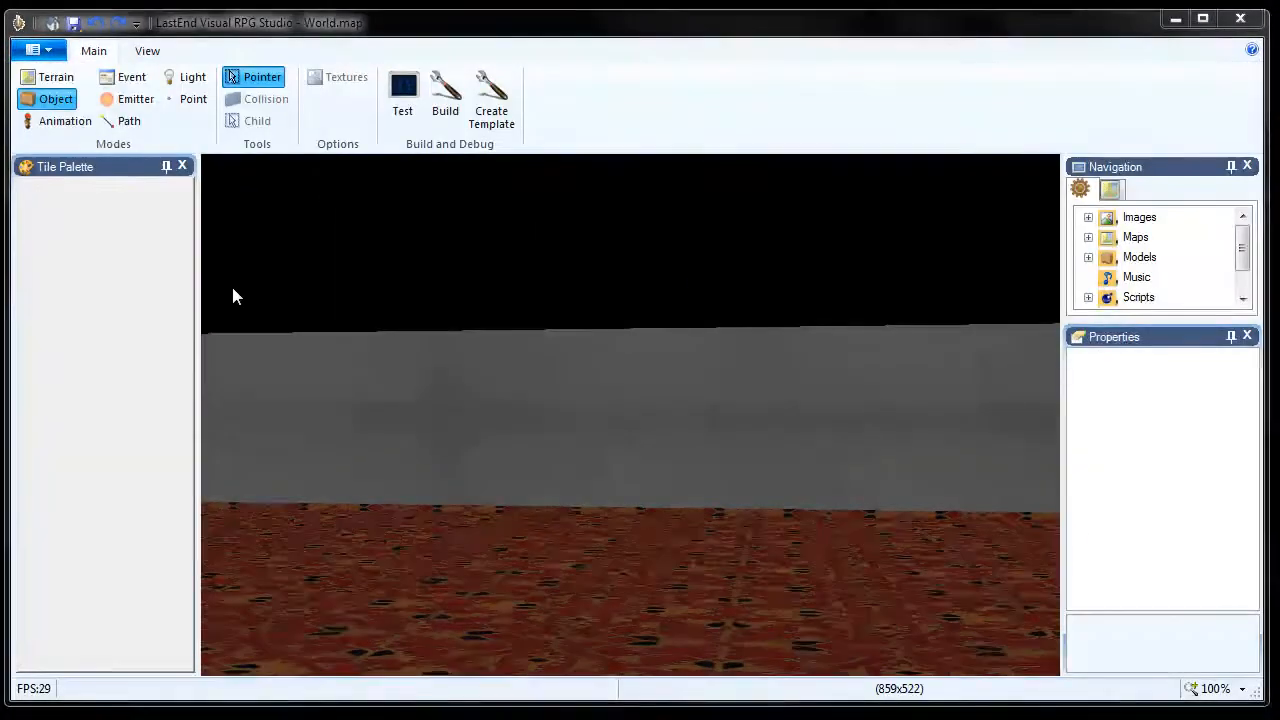
# Hide the Tile Palette, then walk around the carpeted room to view its floor and walls.
pyautogui.click(183, 166)
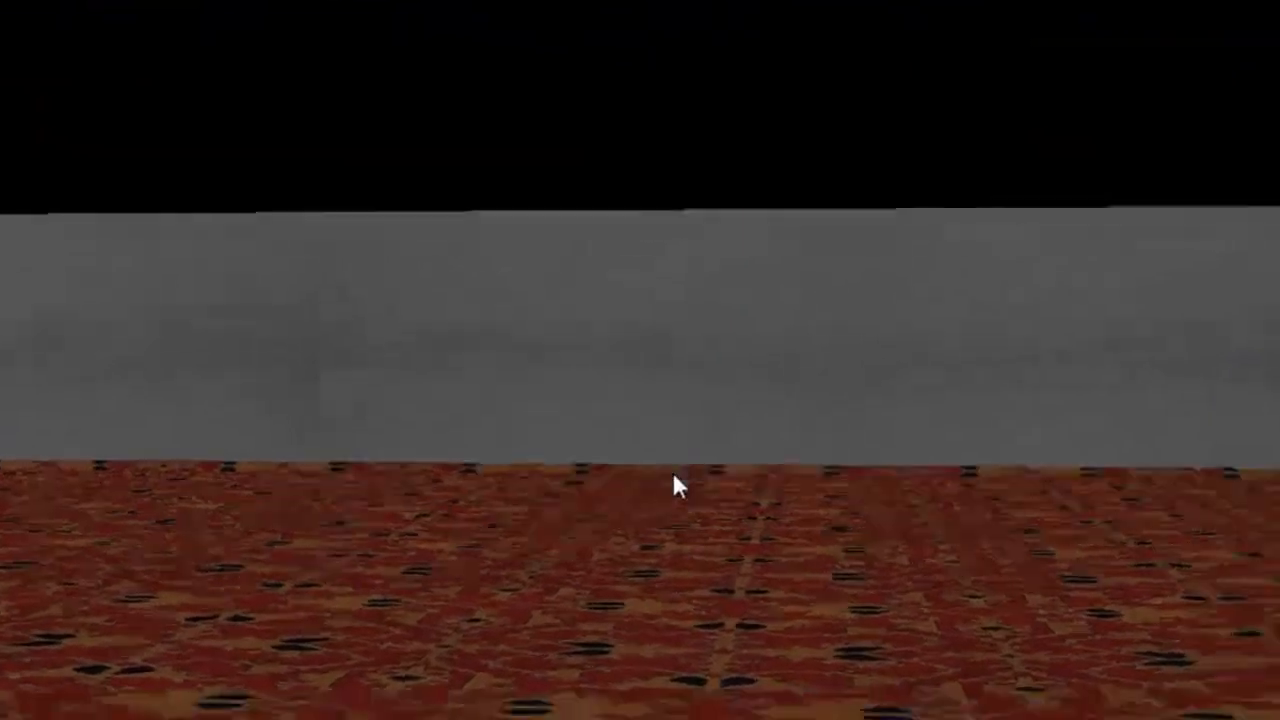
pyautogui.moveTo(673, 473); pyautogui.dragTo(672, 472, button='right')
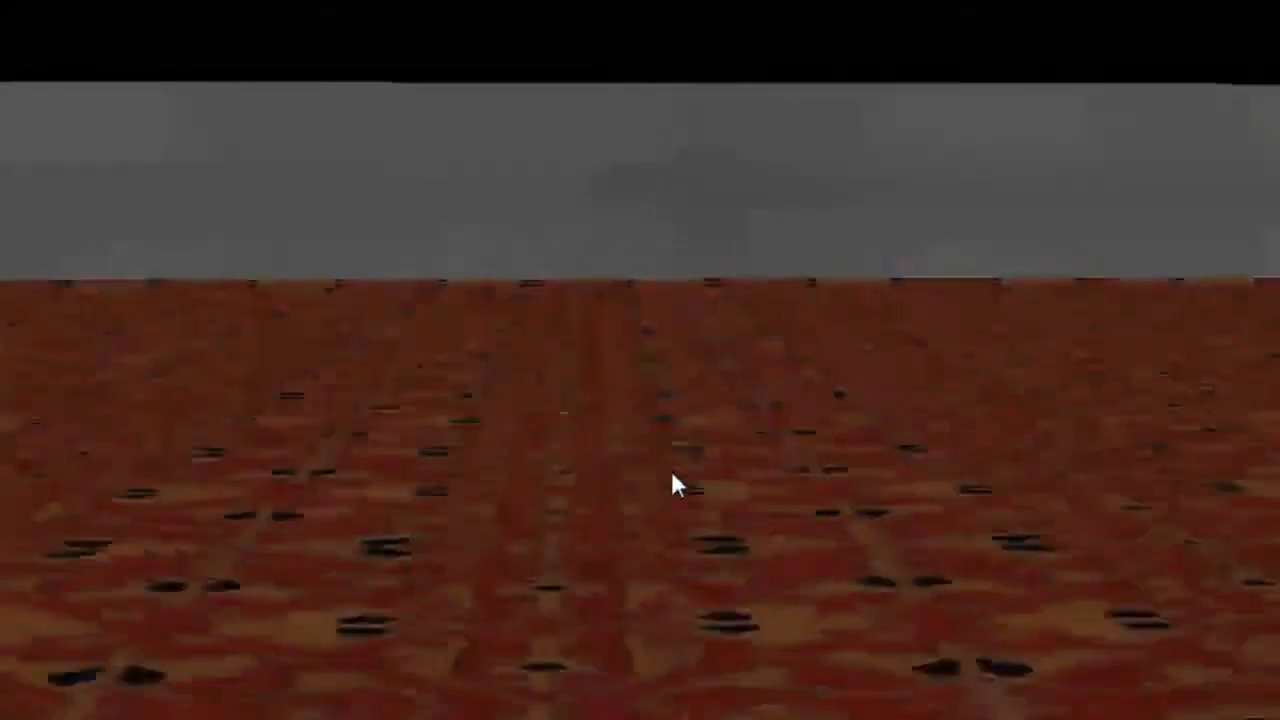
pyautogui.press('a')
pyautogui.press('w')
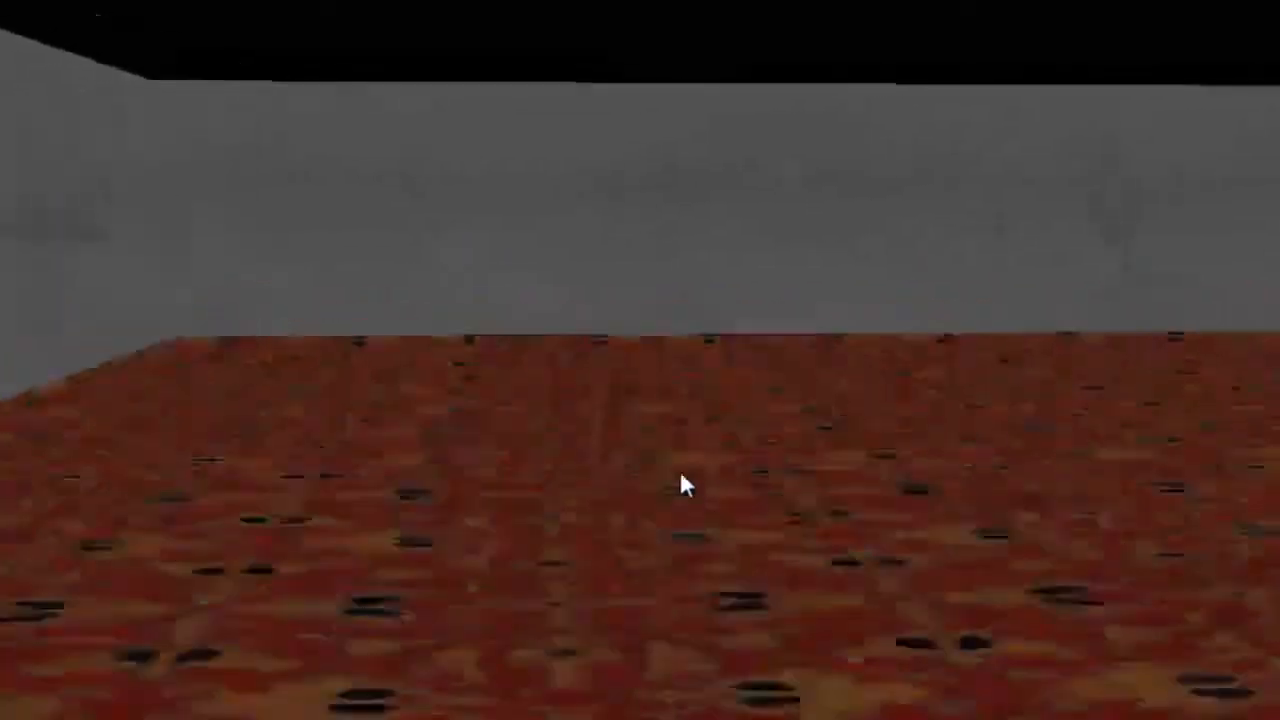
pyautogui.press('d')
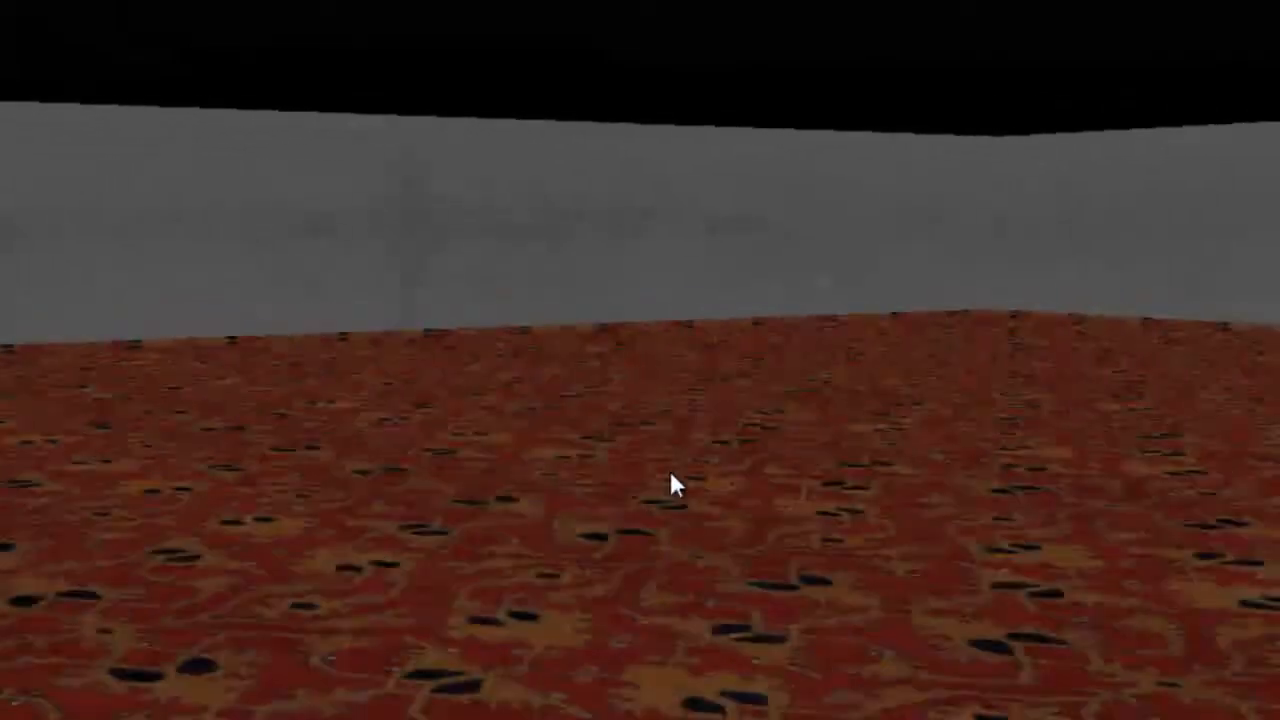
pyautogui.moveTo(670, 474); pyautogui.dragTo(671, 474, button='right')
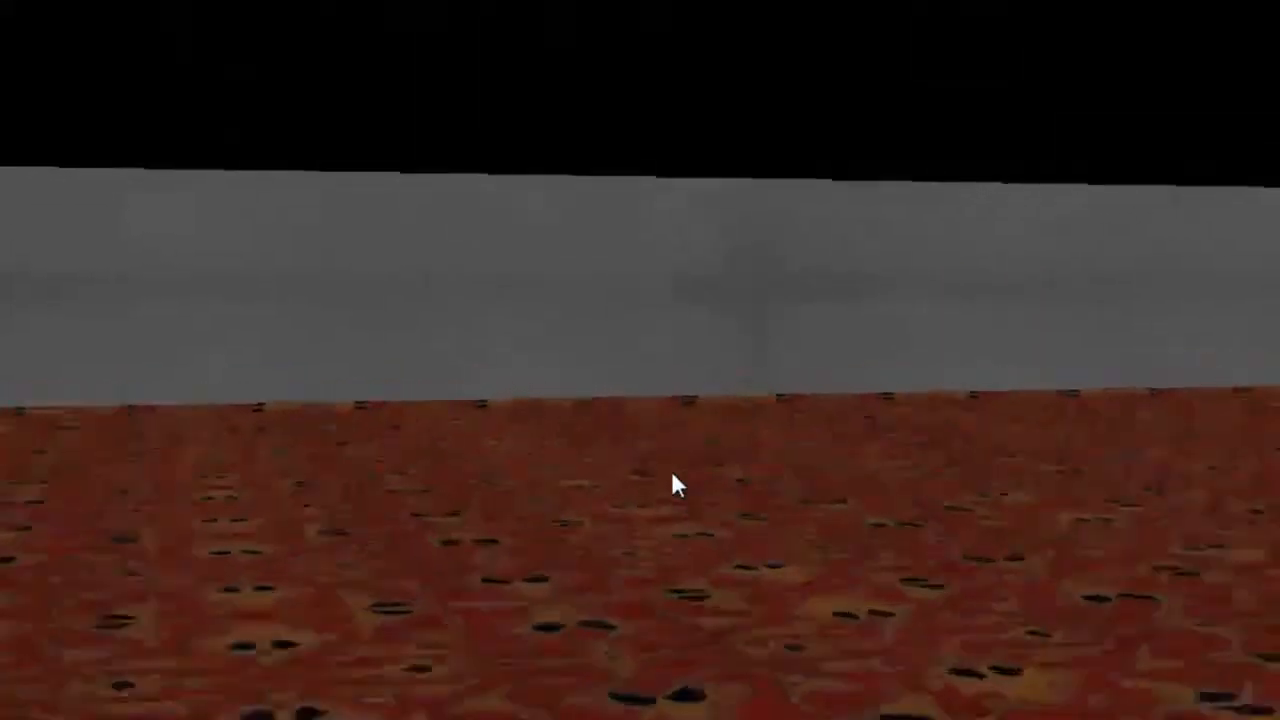
pyautogui.press('w')
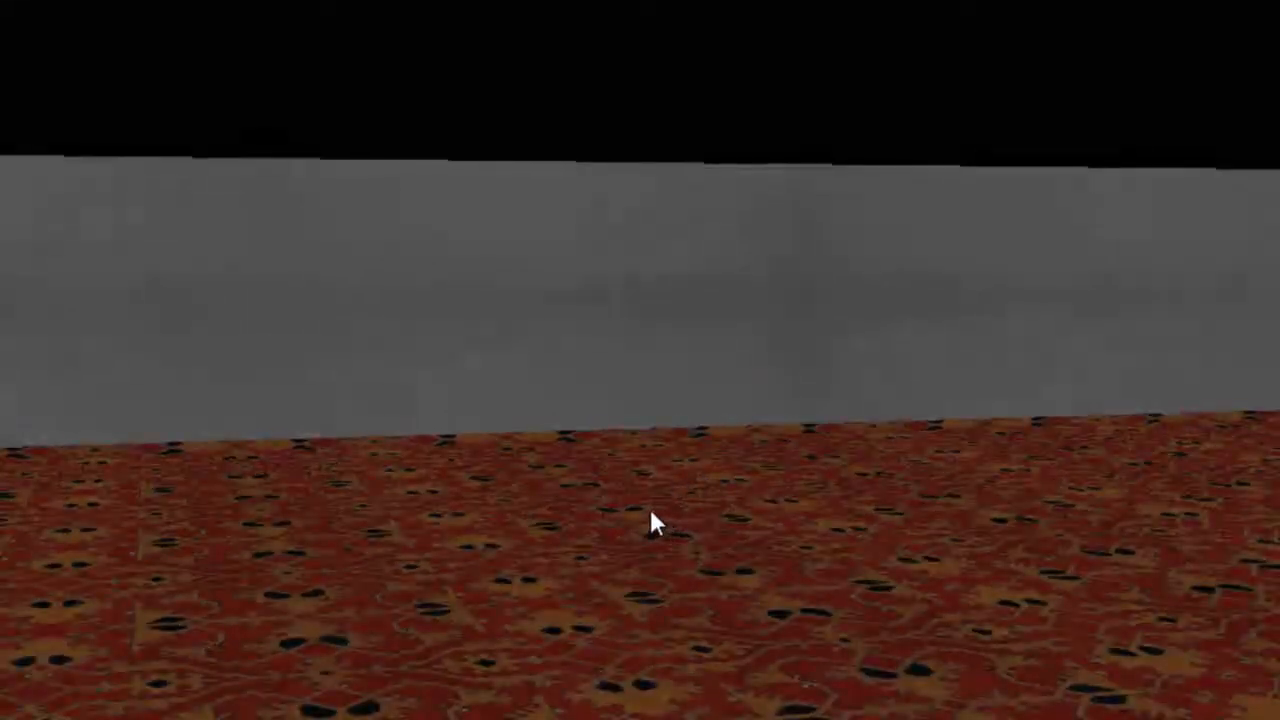
# Add a gray box object to the room by the far wall and select it.
pyautogui.rightClick(686, 446)
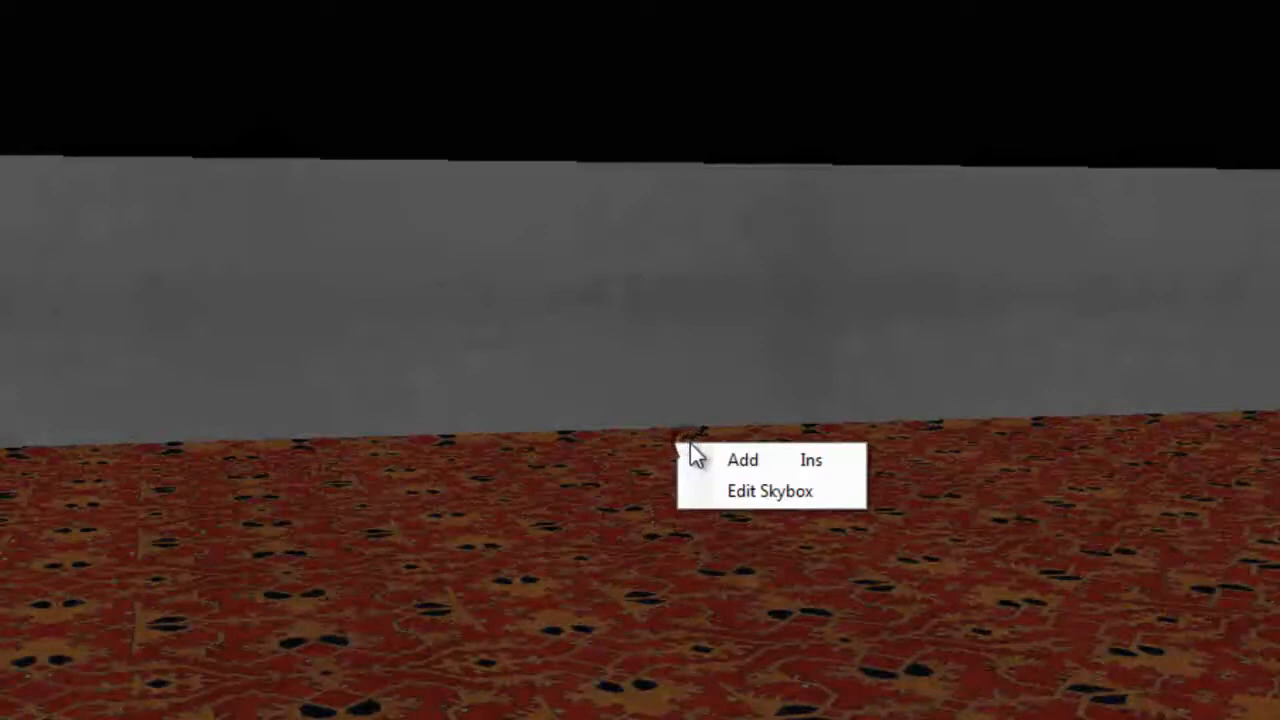
pyautogui.click(765, 465)
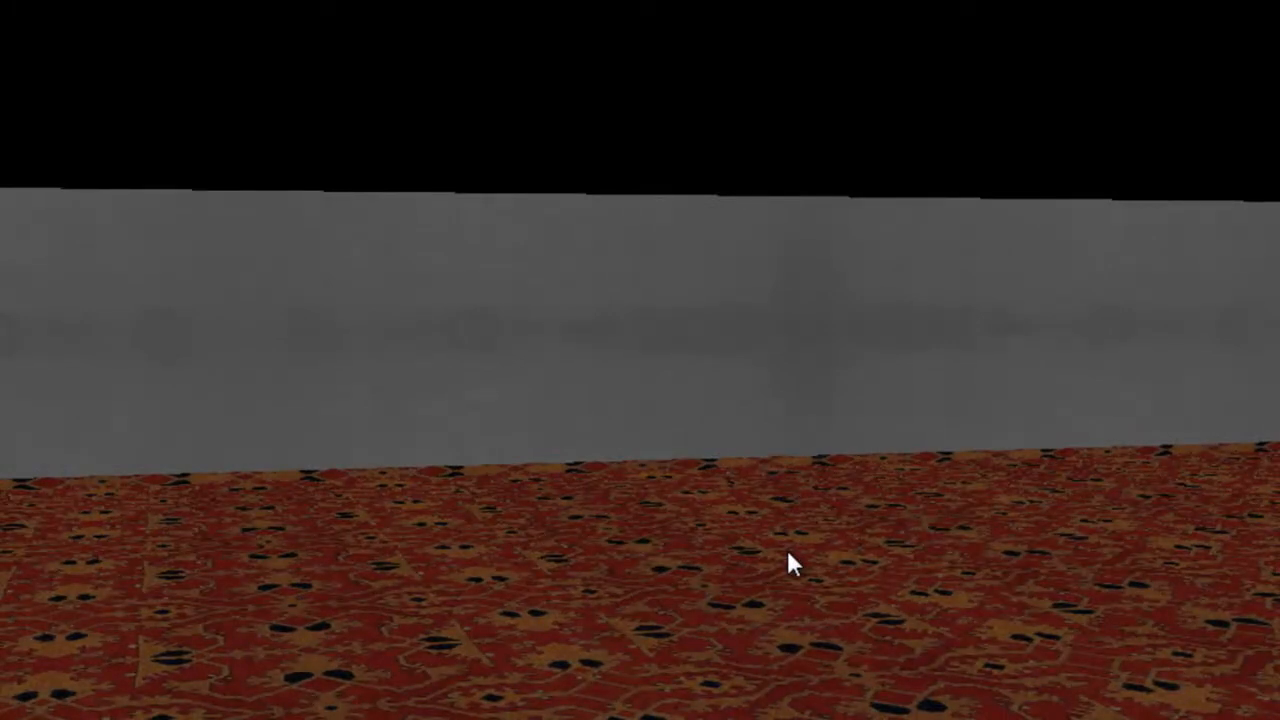
pyautogui.press('w')
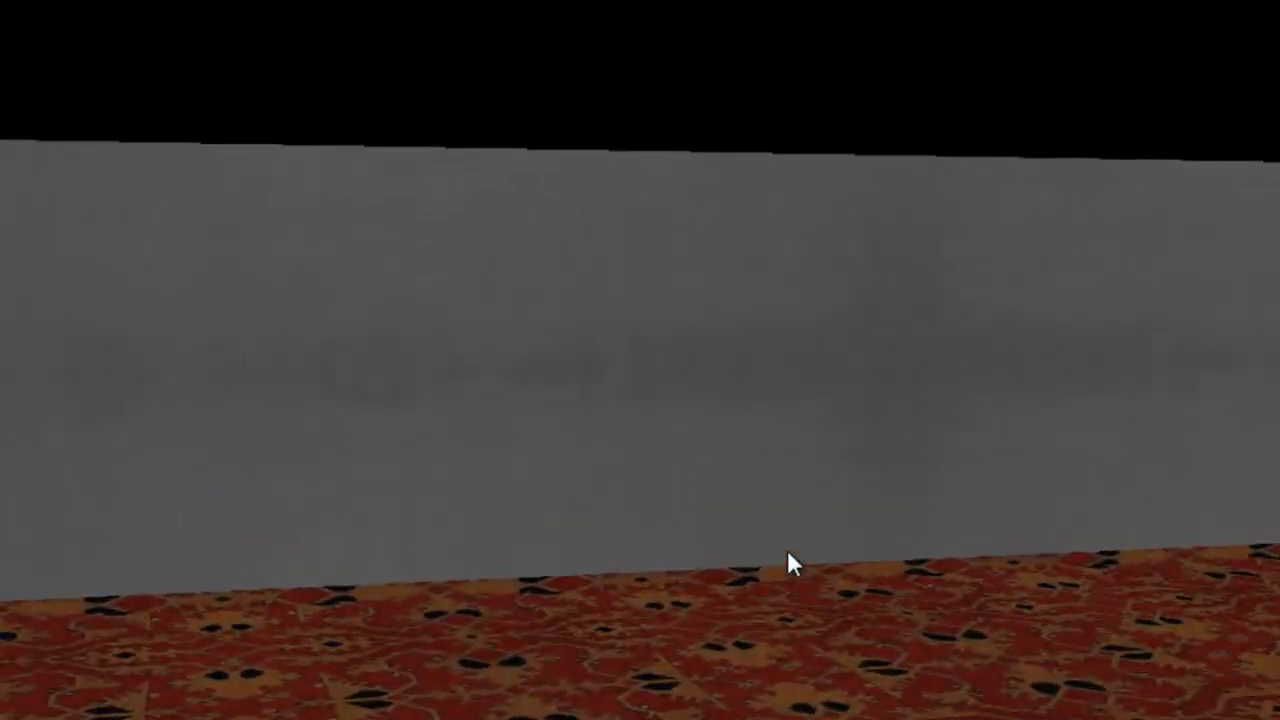
pyautogui.press('s')
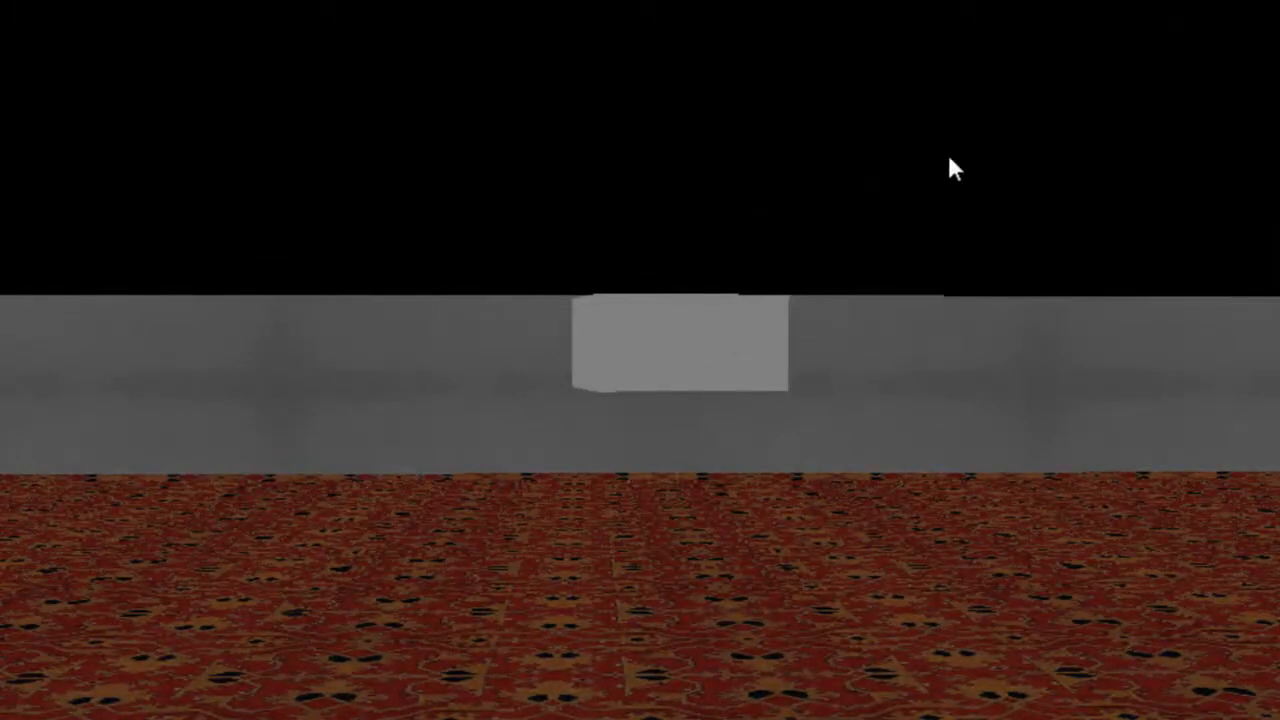
pyautogui.click(670, 352)
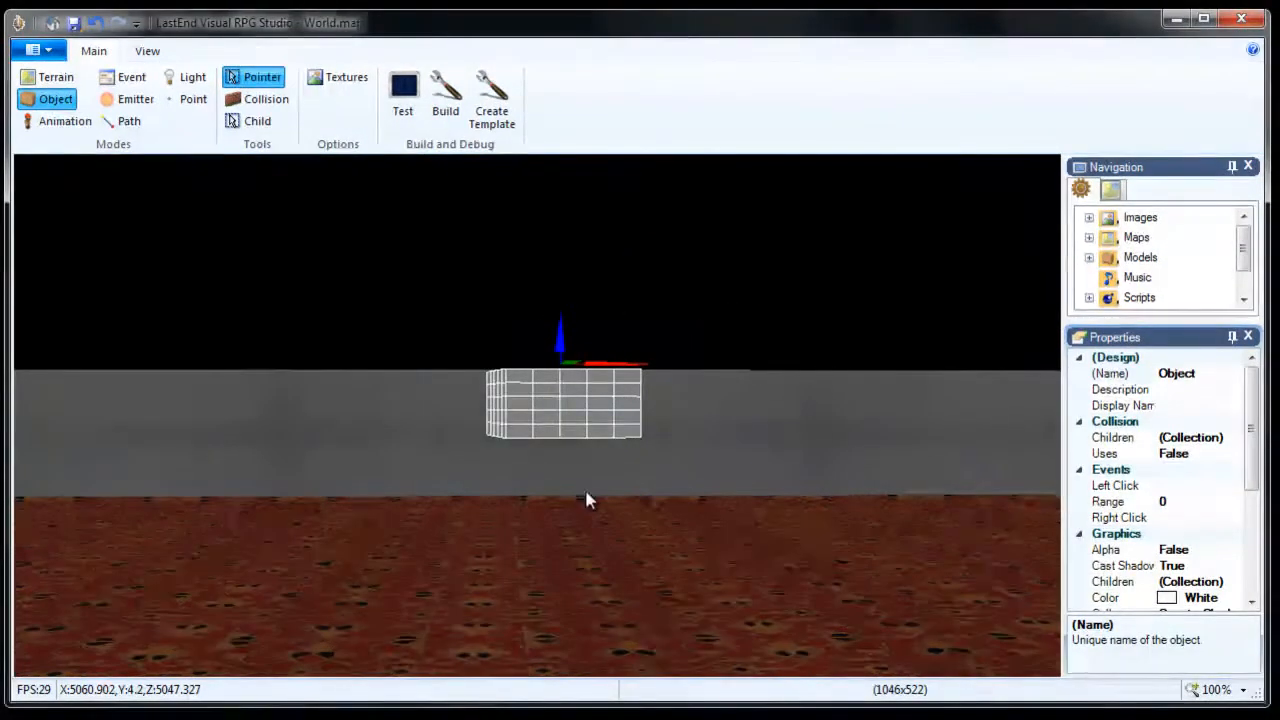
# Circle the camera around the box to inspect it from several sides.
pyautogui.moveTo(593, 512); pyautogui.dragTo(593, 512, button='right')
pyautogui.press('a')
pyautogui.press('w')
pyautogui.press('s')
pyautogui.press('e')
pyautogui.press('w')
pyautogui.press('s')
pyautogui.press('a')
pyautogui.press('d')
pyautogui.press('d')
pyautogui.press('s')
pyautogui.press('w')
pyautogui.press('d')
pyautogui.press('s')
pyautogui.press('w')
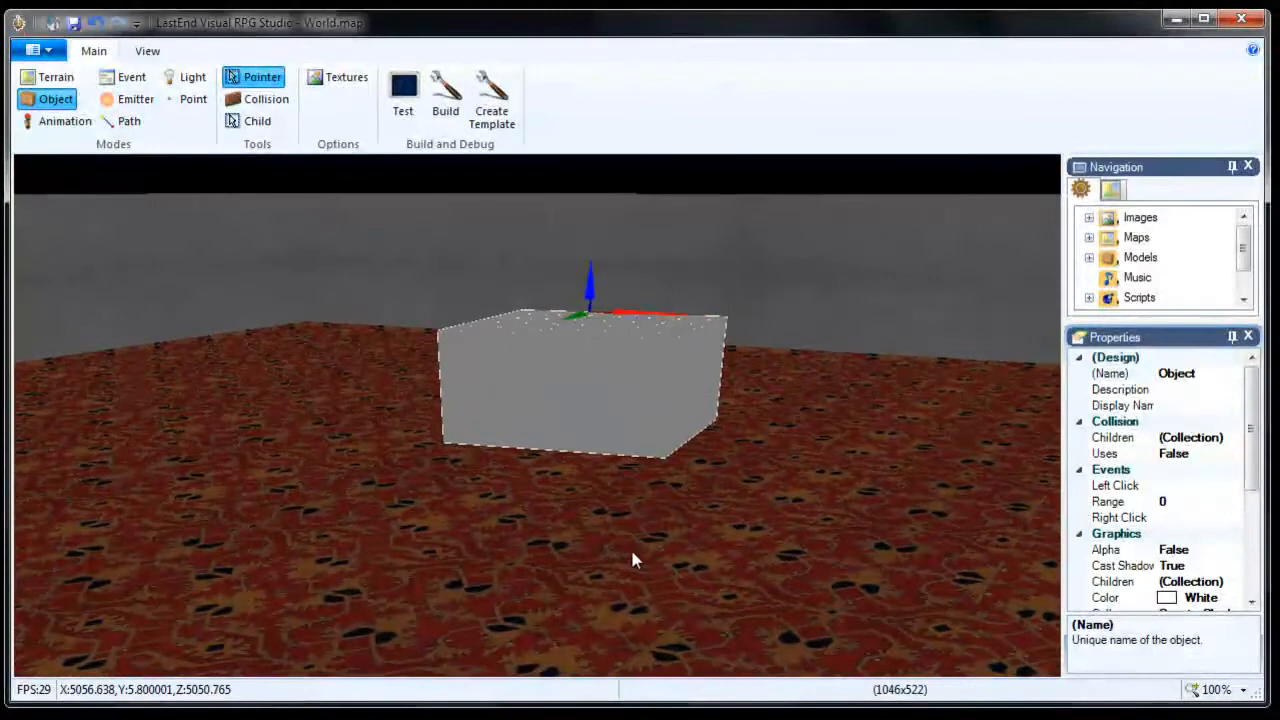
pyautogui.press('s')
# Expand the box's Location to X 5051.429, Y 4.20000029, Z 5049.1377.
pyautogui.moveTo(632, 552); pyautogui.dragTo(632, 552, button='right')
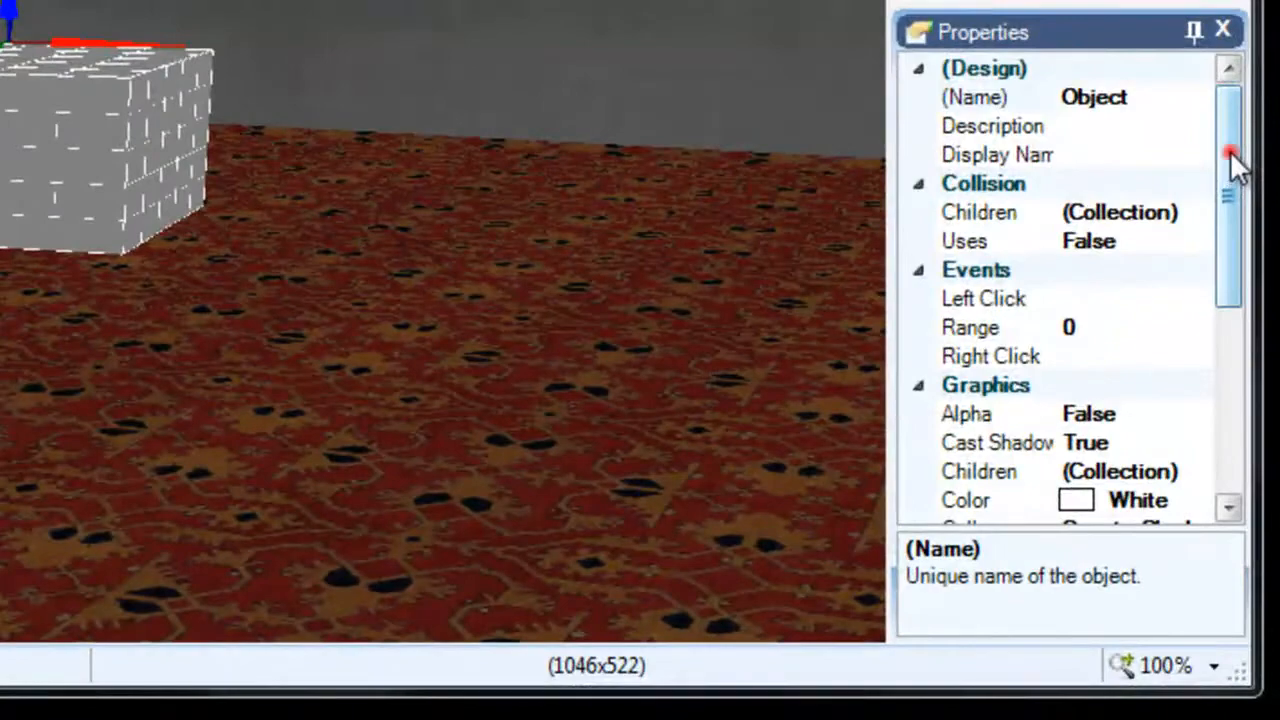
pyautogui.moveTo(1236, 165); pyautogui.dragTo(1208, 393)
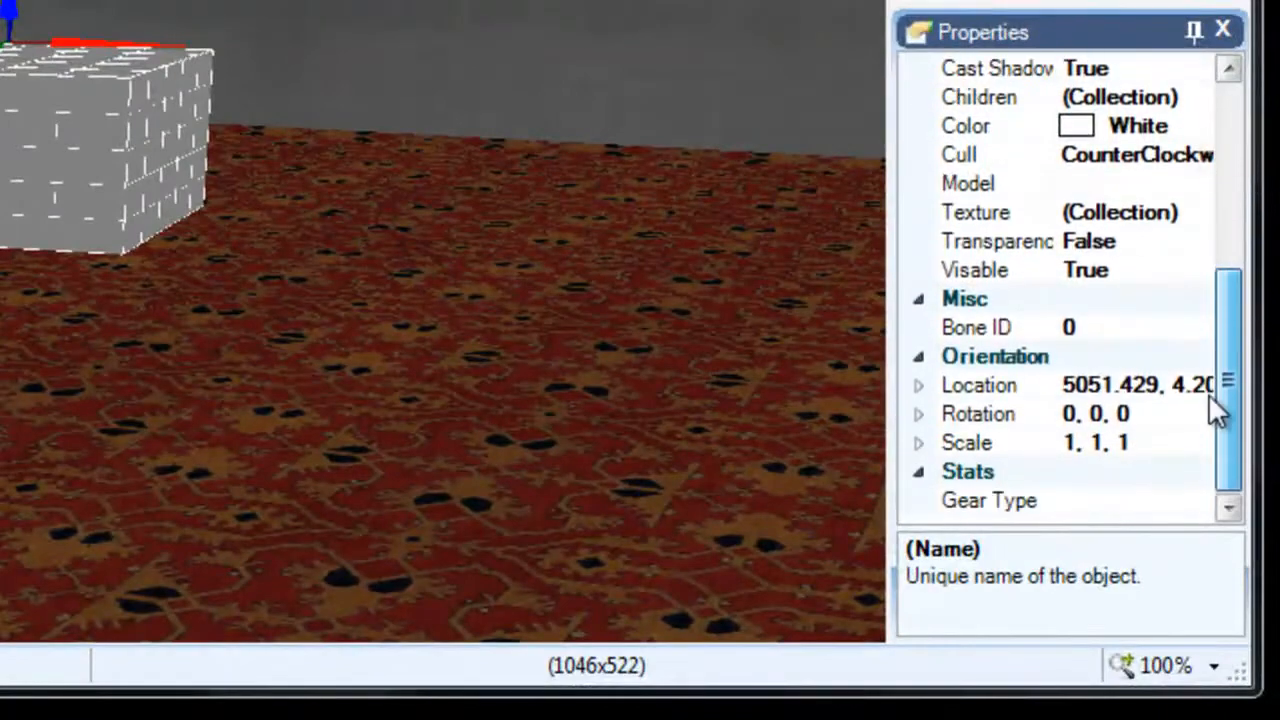
pyautogui.click(918, 386)
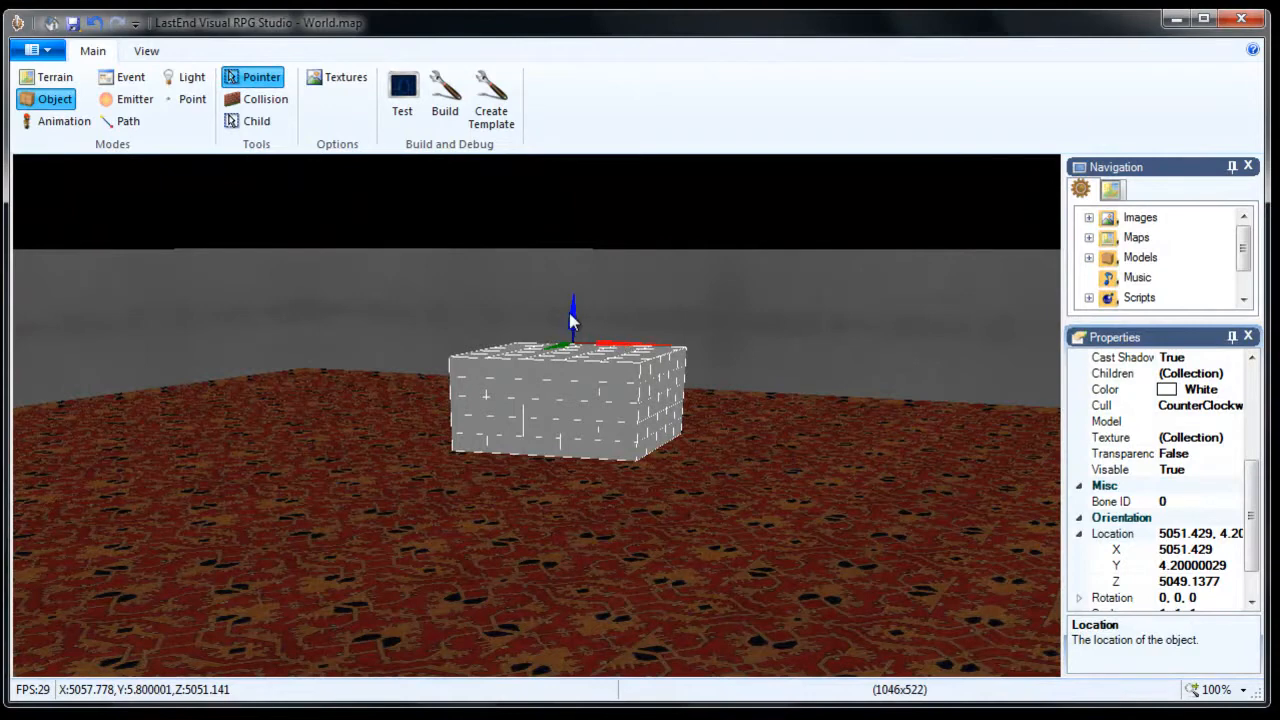
# Drag the box down vertically and nudge it along X, reselecting it between attempts.
pyautogui.moveTo(573, 320); pyautogui.dragTo(615, 383)
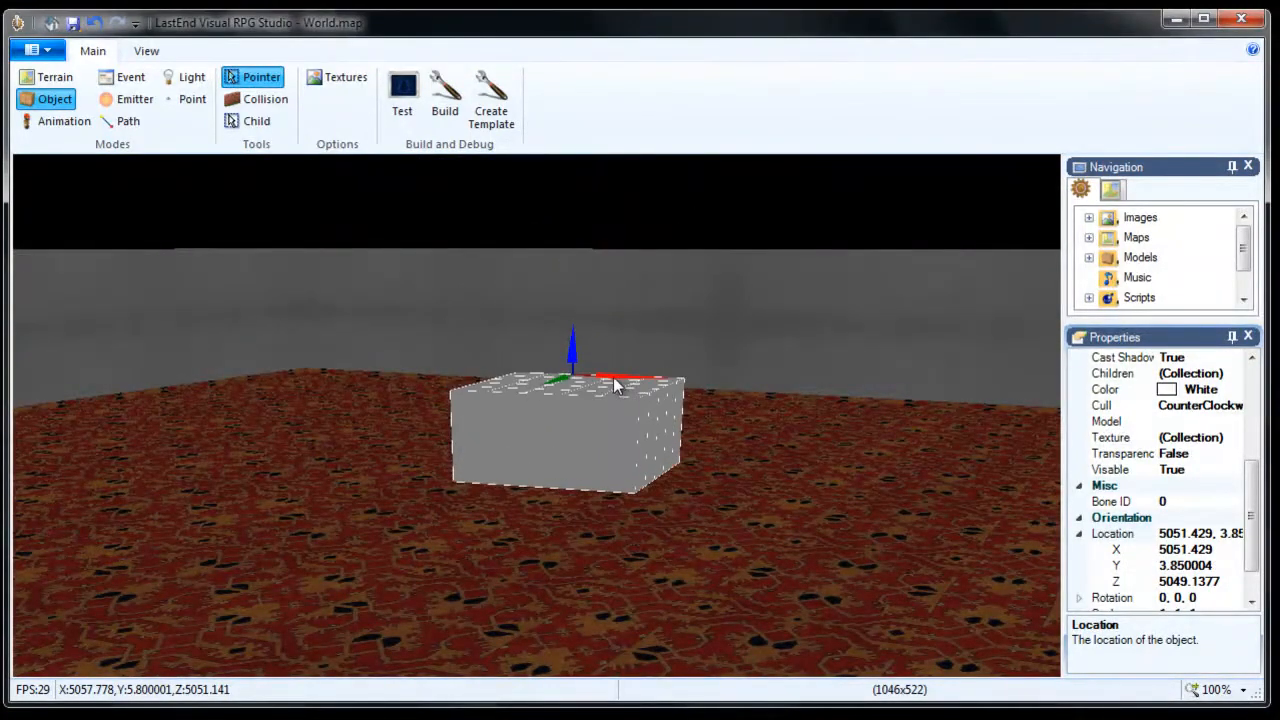
pyautogui.click(653, 376)
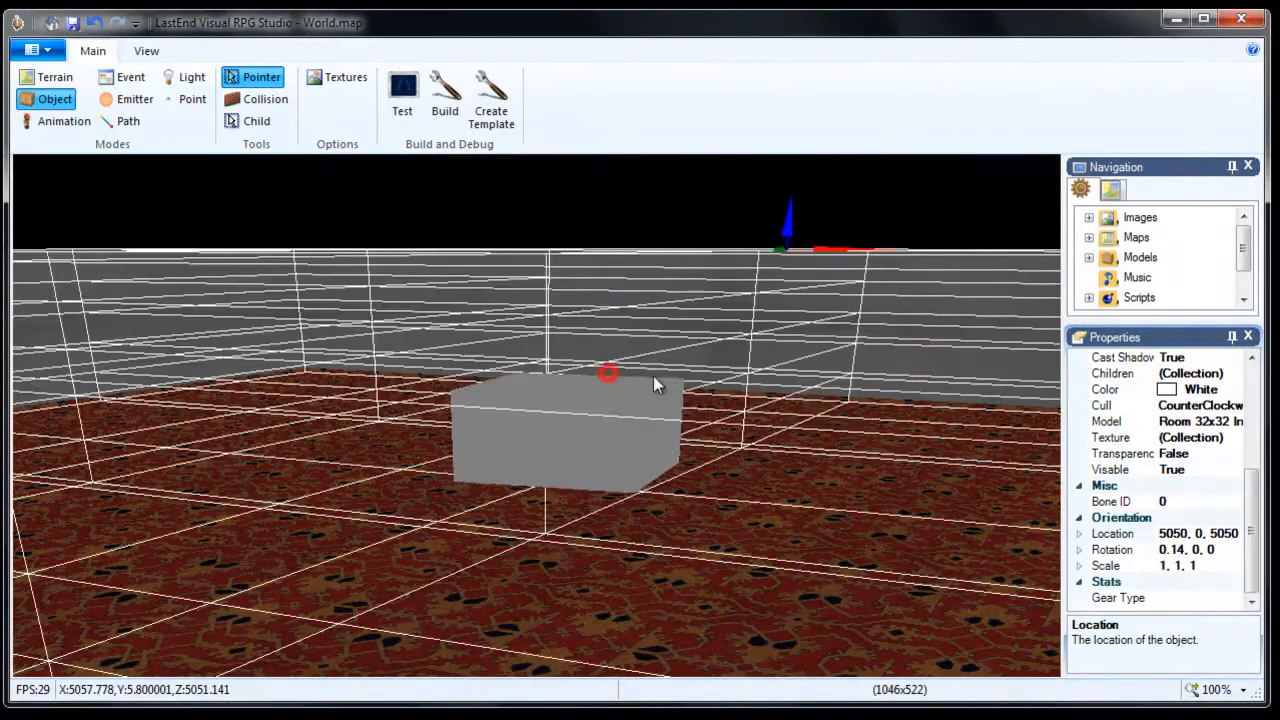
pyautogui.click(591, 398)
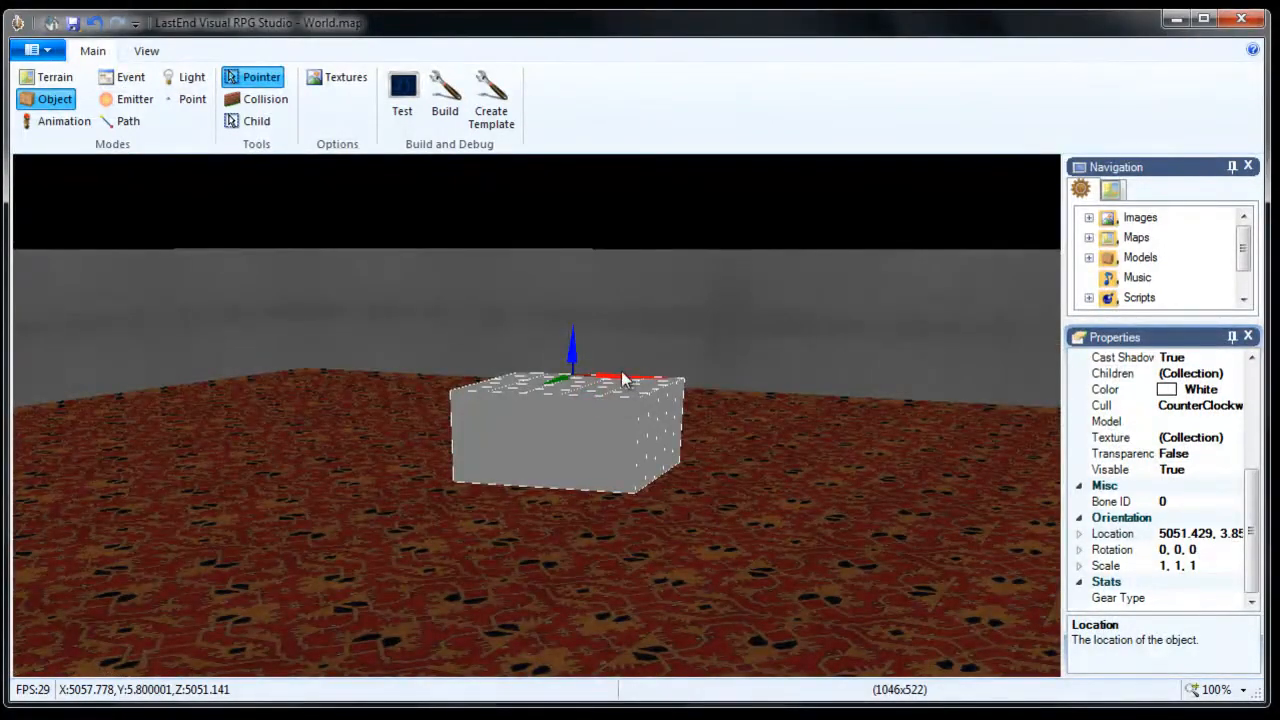
pyautogui.press('s')
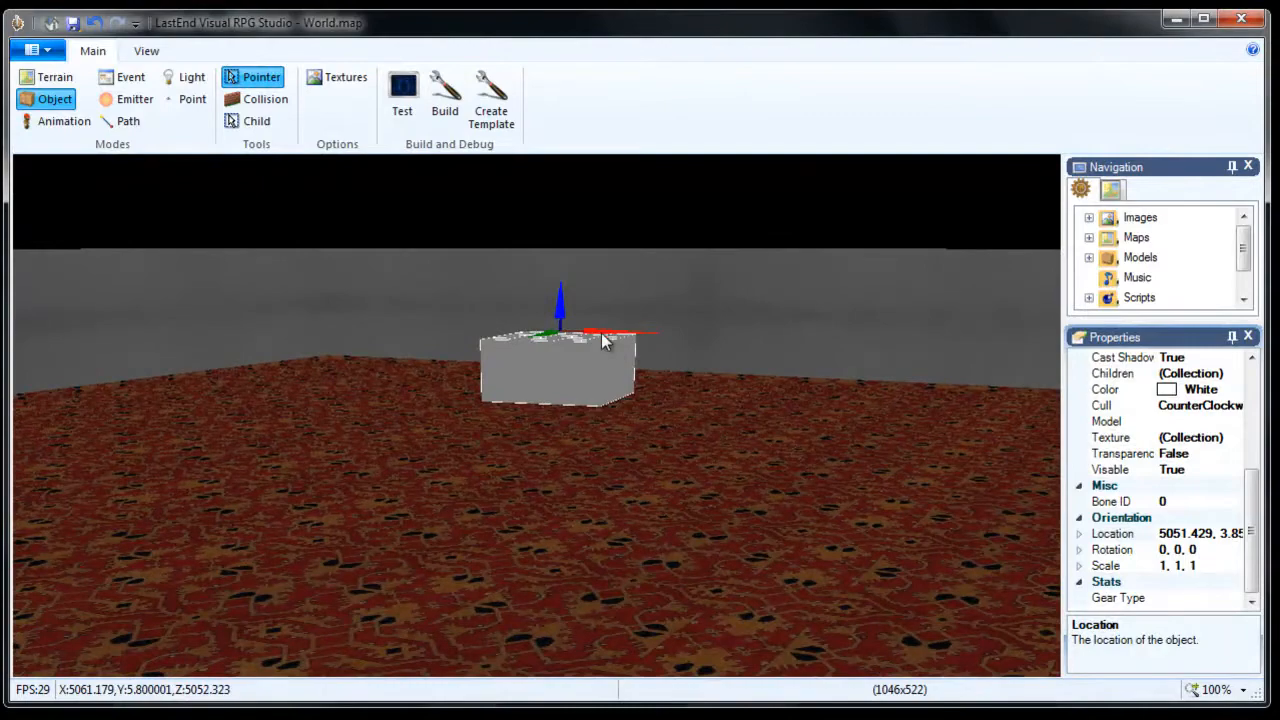
pyautogui.click(605, 330)
pyautogui.click(593, 344)
pyautogui.moveTo(596, 331); pyautogui.dragTo(600, 340)
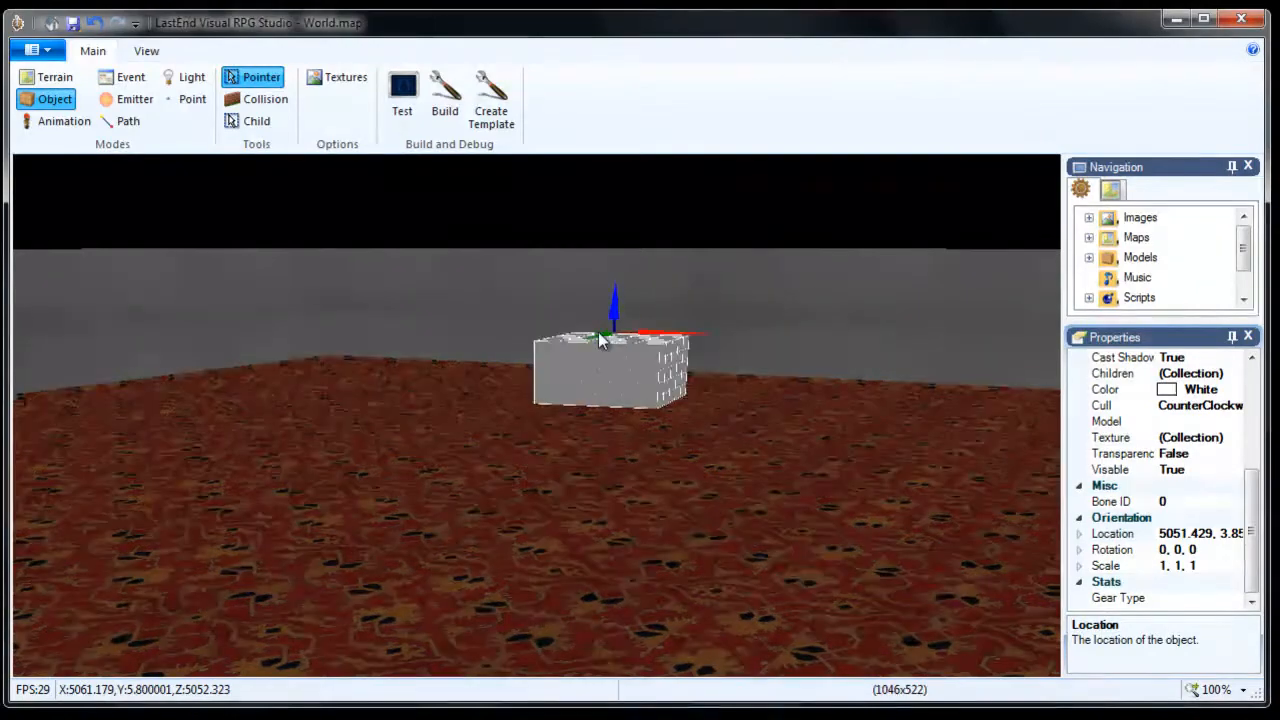
pyautogui.click(602, 334)
pyautogui.click(604, 337)
# Slide the box along its green gizmo axis, then back the camera away.
pyautogui.press('w')
pyautogui.press('w')
pyautogui.moveTo(700, 404); pyautogui.dragTo(703, 406, button='right')
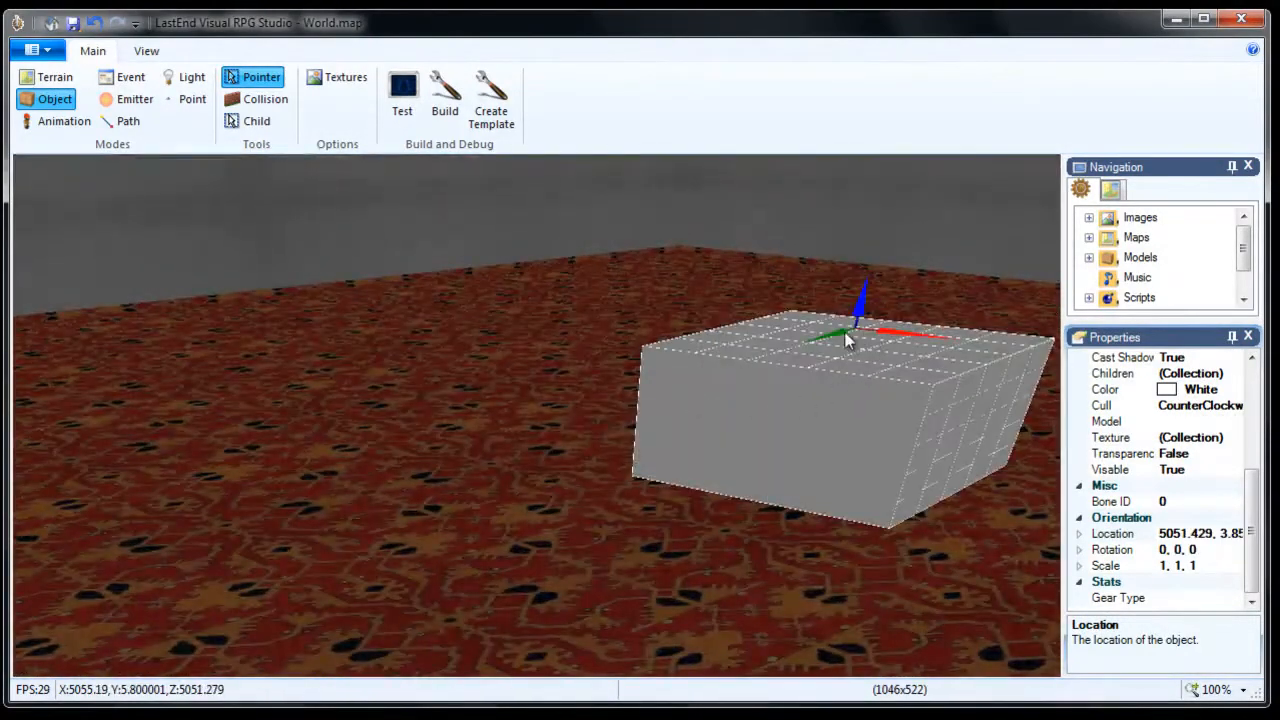
pyautogui.moveTo(837, 340); pyautogui.dragTo(838, 342)
pyautogui.moveTo(786, 390); pyautogui.dragTo(782, 391, button='right')
pyautogui.press('a')
pyautogui.press('s')
pyautogui.press('s')
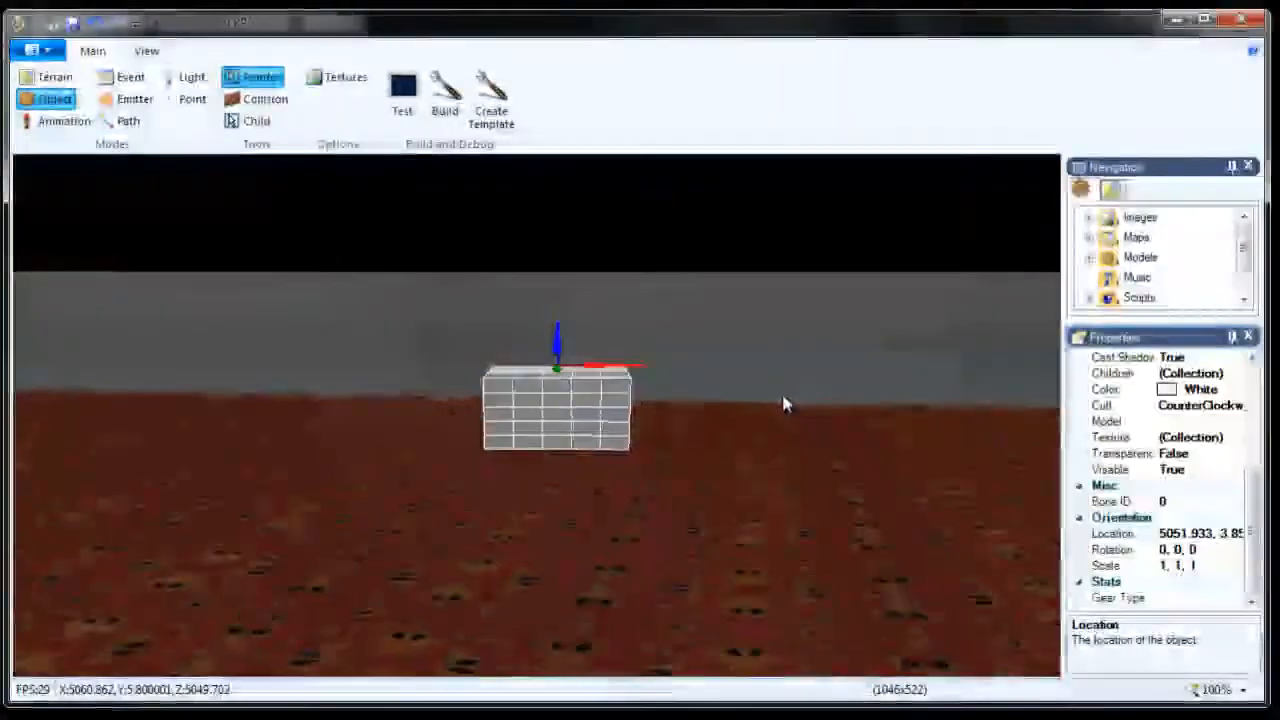
pyautogui.press('w')
pyautogui.press('s')
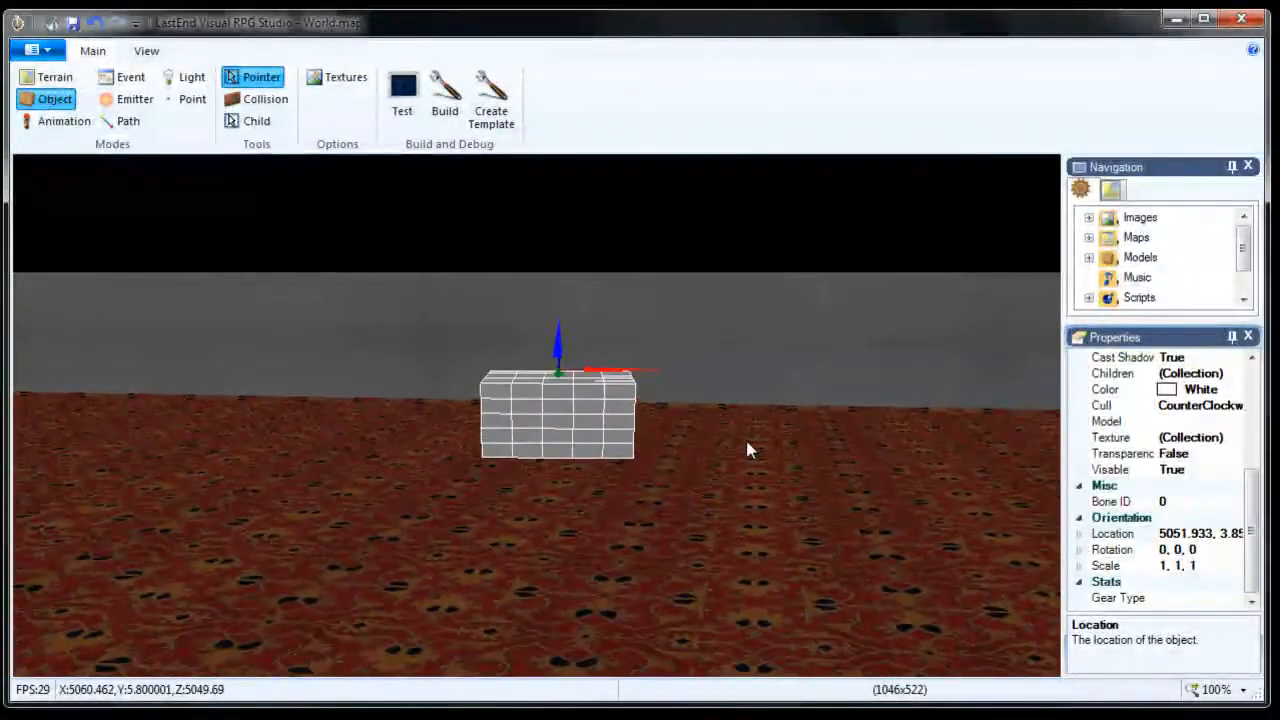
# Slide the box left, right, nearer and farther with the movement keys, to X 5049.23047.
pyautogui.press('s')
pyautogui.press('a')
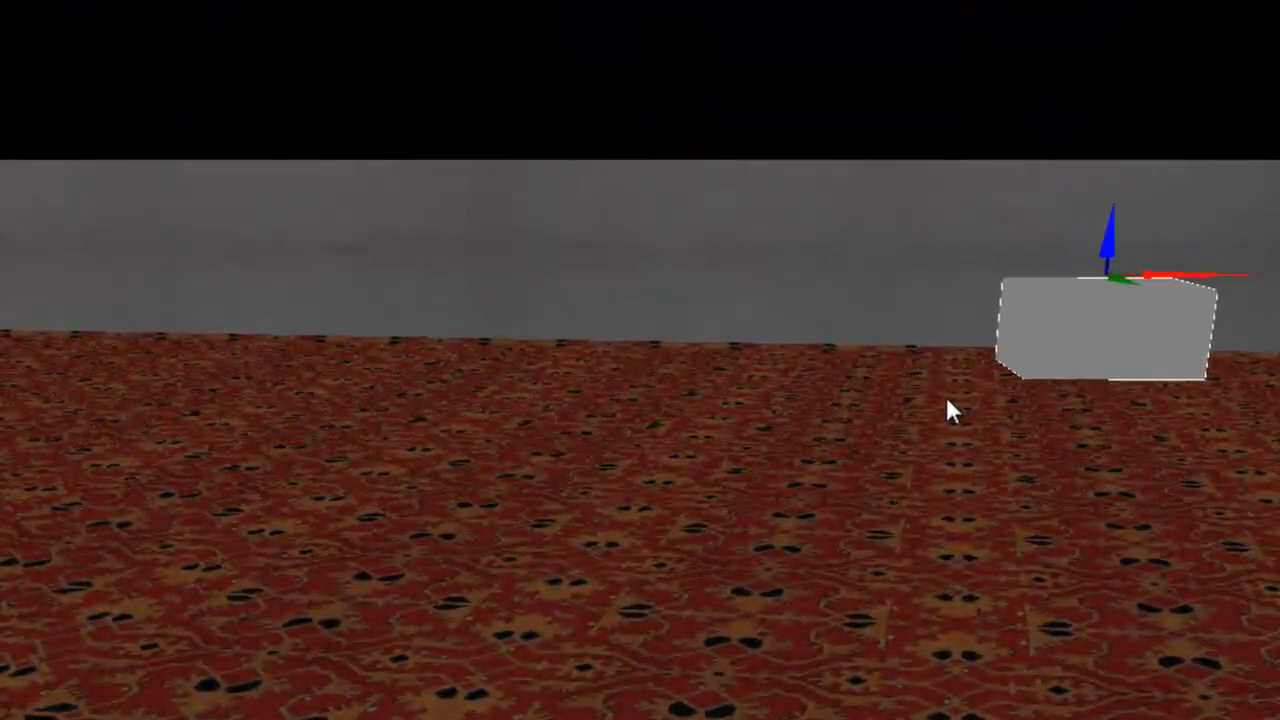
pyautogui.press('d')
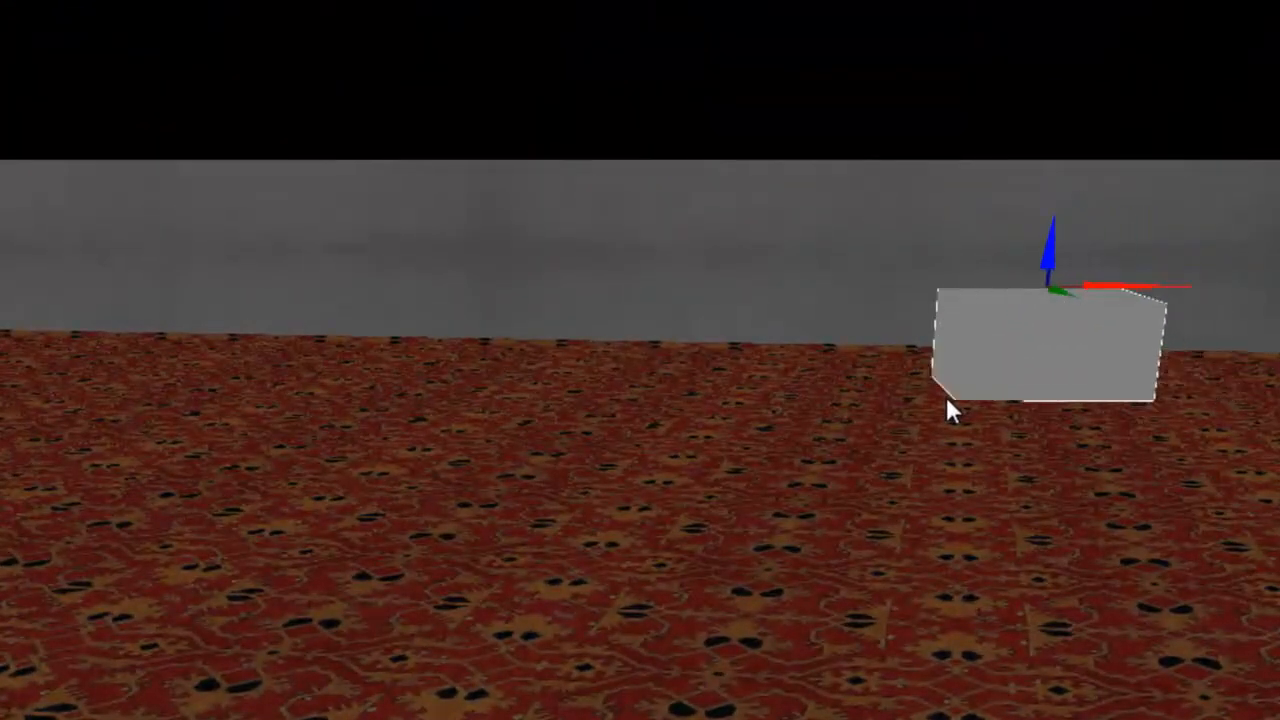
pyautogui.press('s')
pyautogui.press('a')
pyautogui.press('Right')
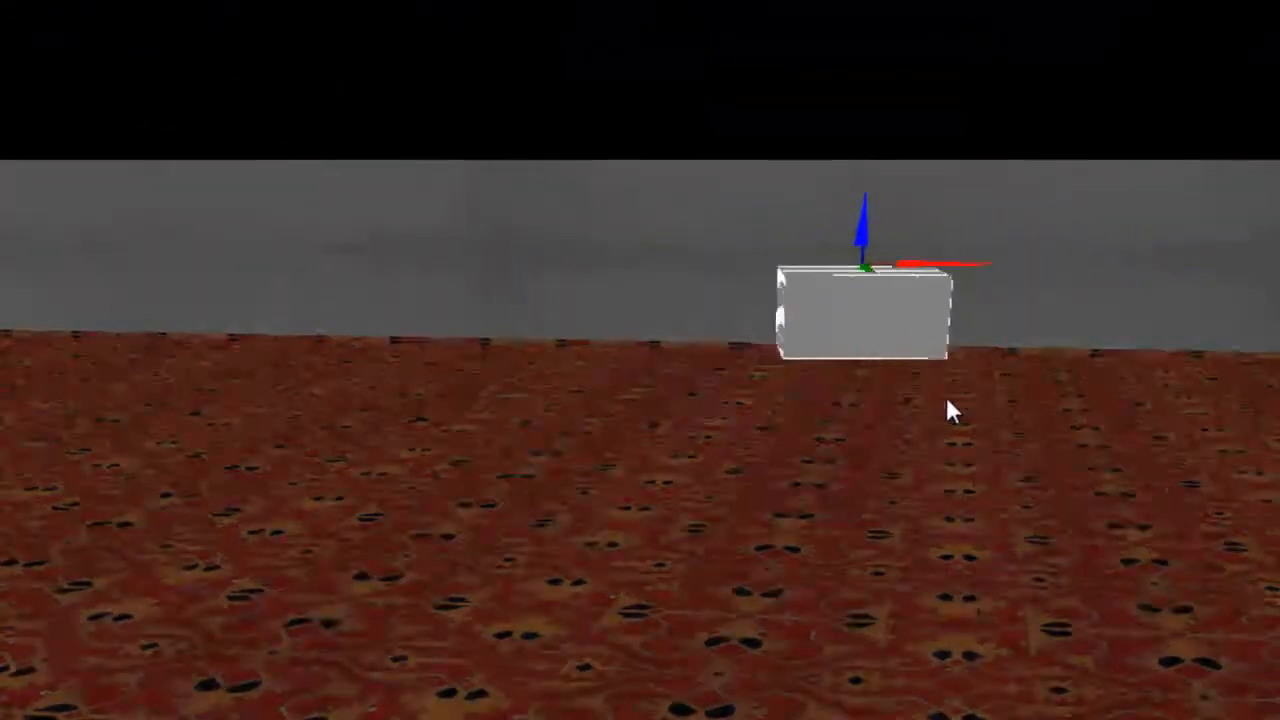
pyautogui.press('Down')
pyautogui.press('Left')
pyautogui.press('Up')
# Raise and lower the box with Page Up/Page Down until it rests on the carpet.
pyautogui.press('pageup')
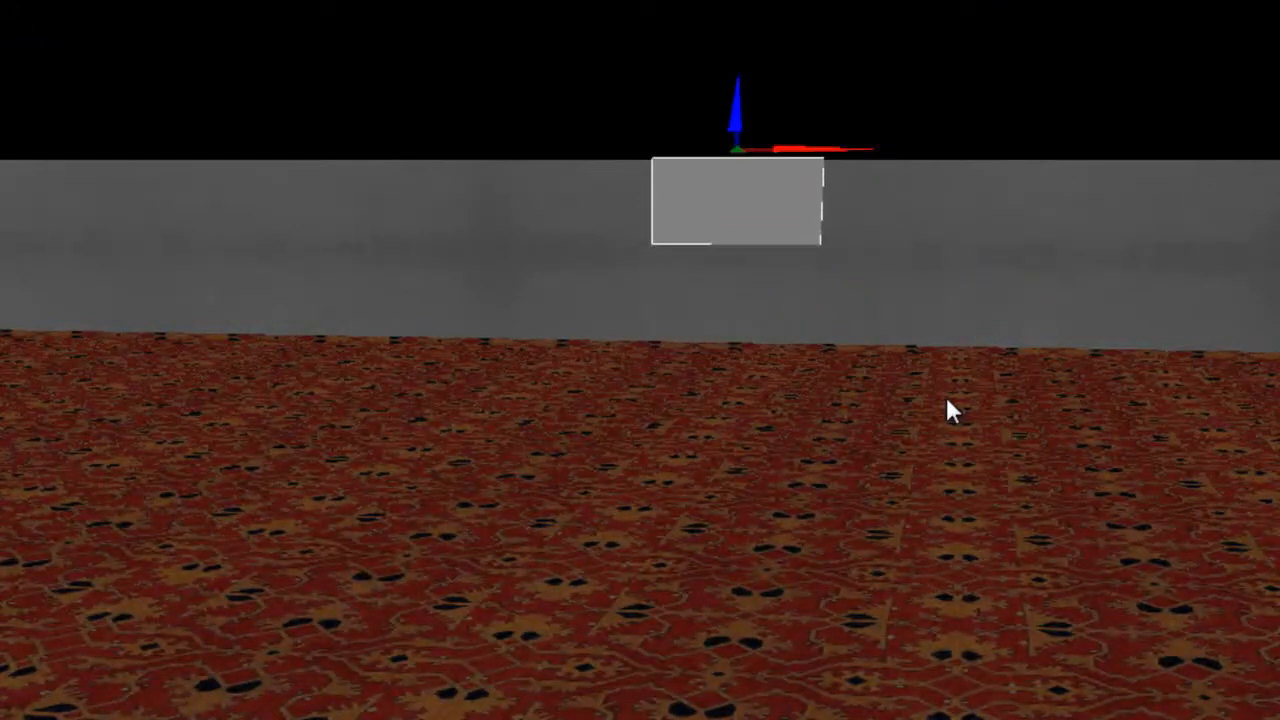
pyautogui.press('pagedown')
pyautogui.press('pageup')
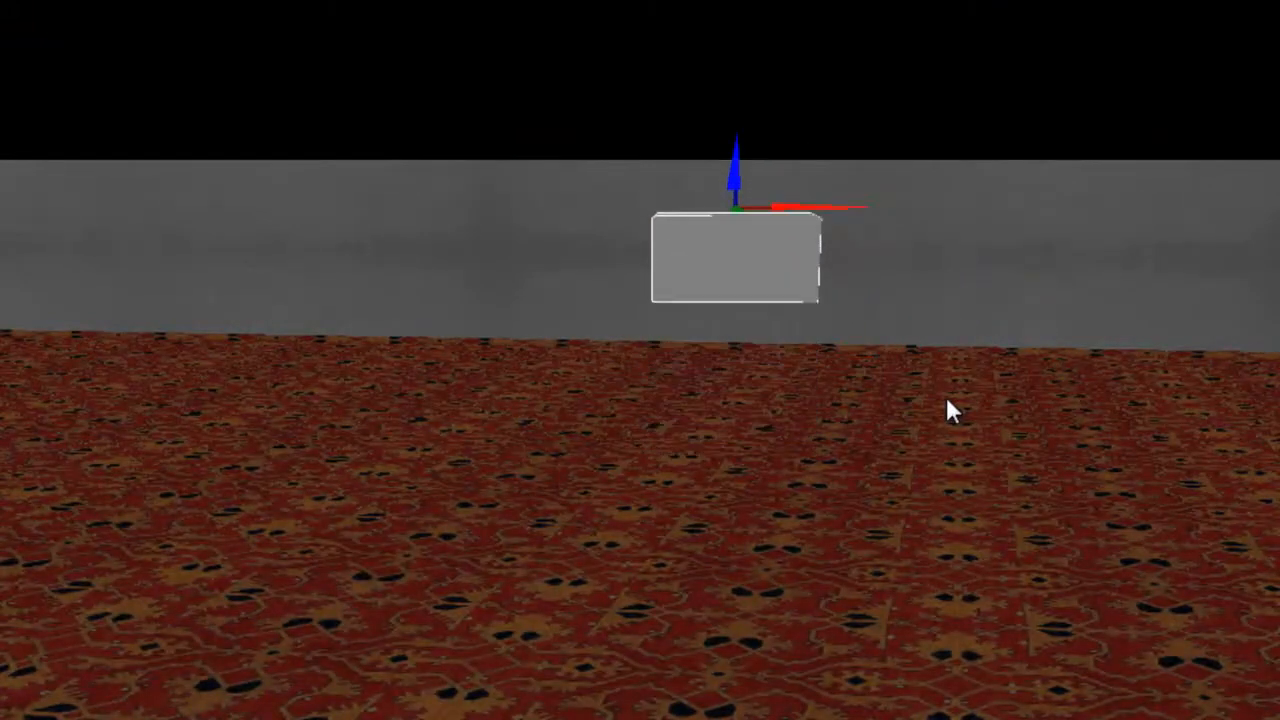
pyautogui.press('pagedown')
pyautogui.press('pageup')
pyautogui.press('pageup')
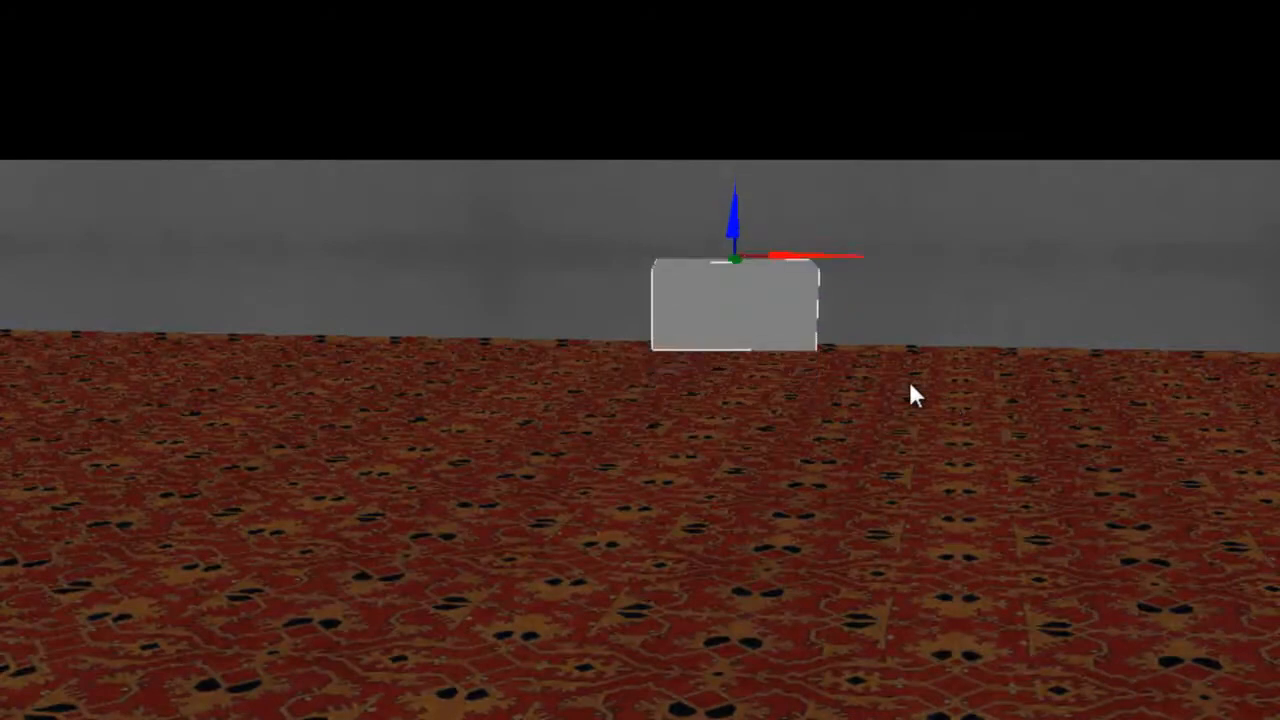
pyautogui.press('pagedown')
pyautogui.moveTo(987, 437); pyautogui.dragTo(984, 436, button='right')
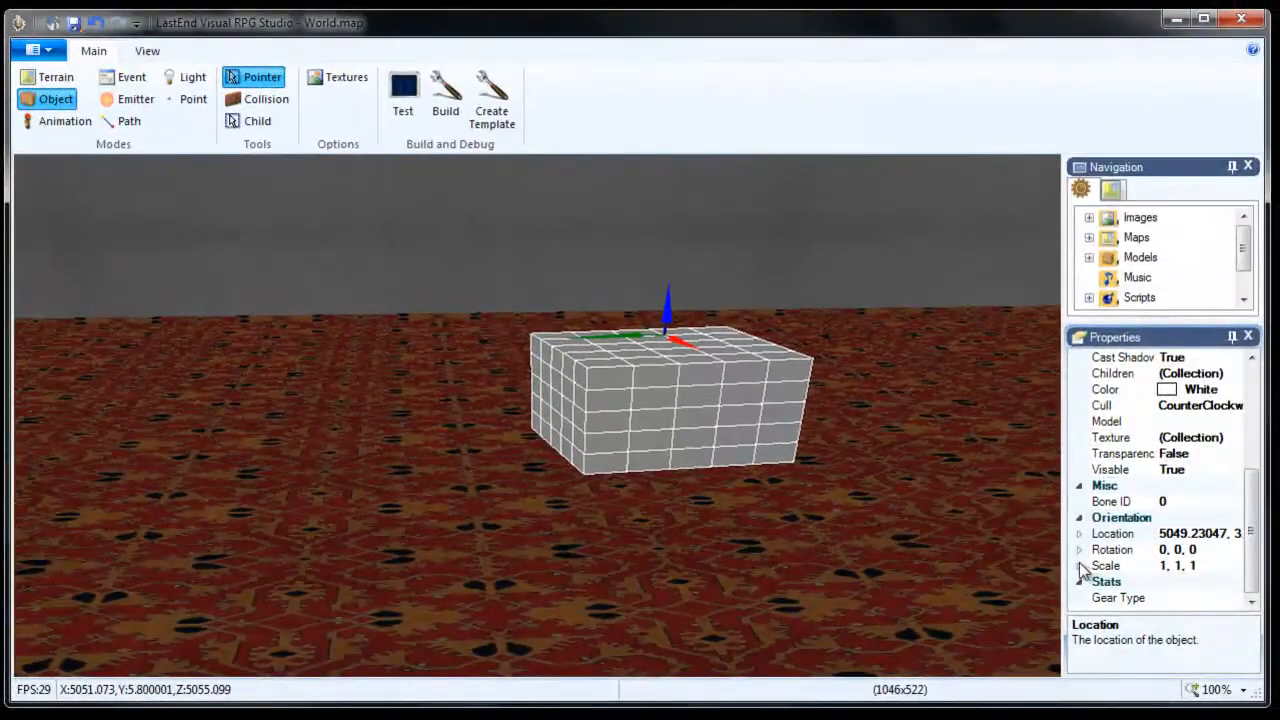
# Set the box's Y scale to 10, making a pillar, then restore it to 1.
pyautogui.click(1080, 567)
pyautogui.moveTo(1248, 490); pyautogui.dragTo(1251, 524)
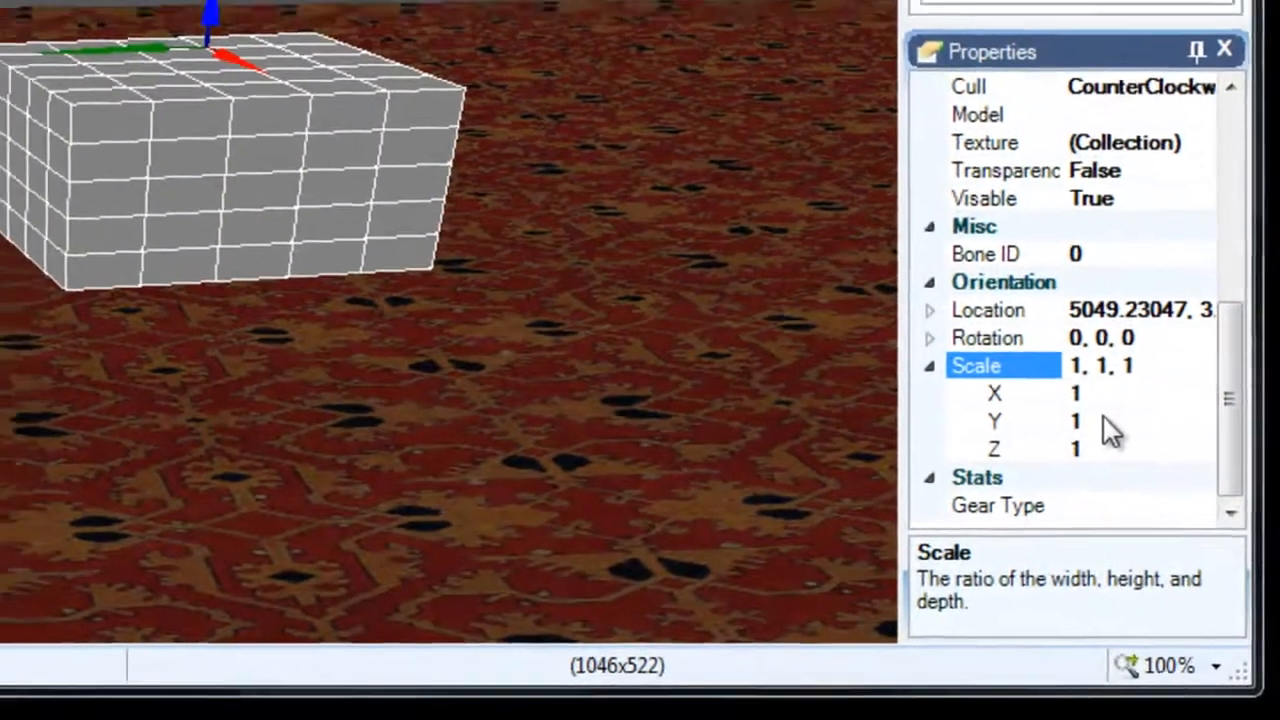
pyautogui.click(1100, 410)
pyautogui.write('10')
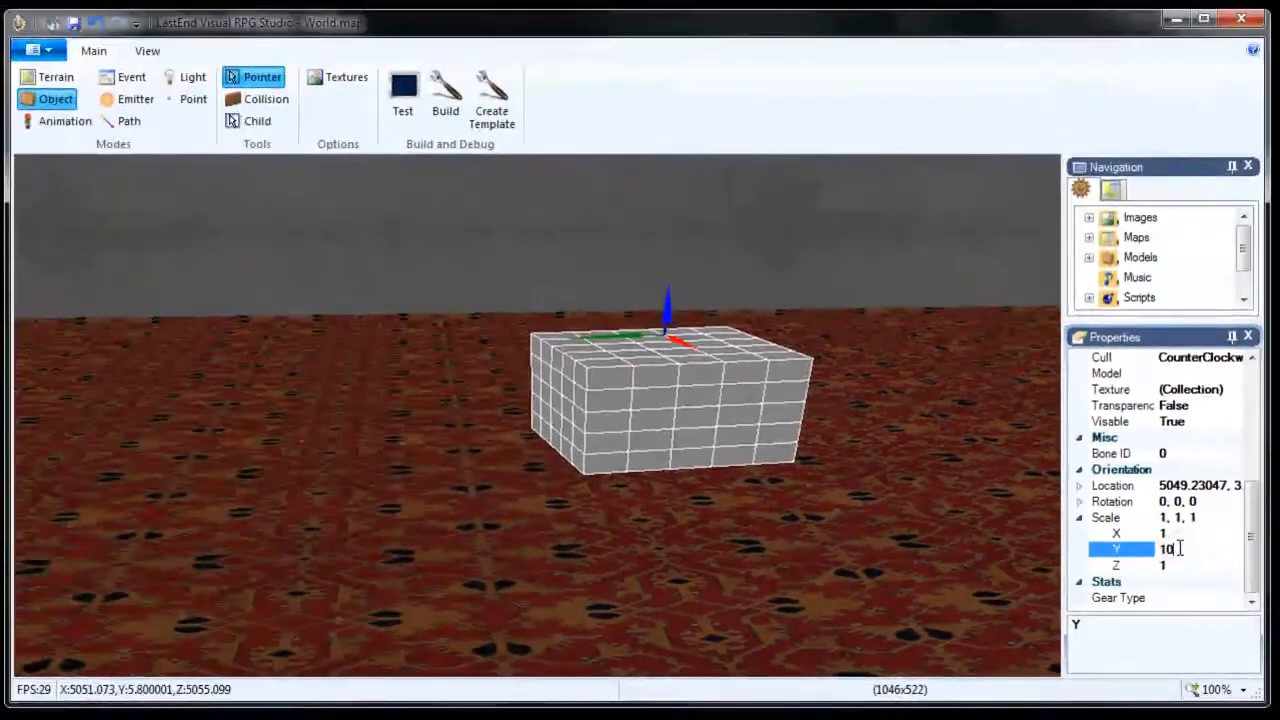
pyautogui.press('Return')
pyautogui.click(1180, 551)
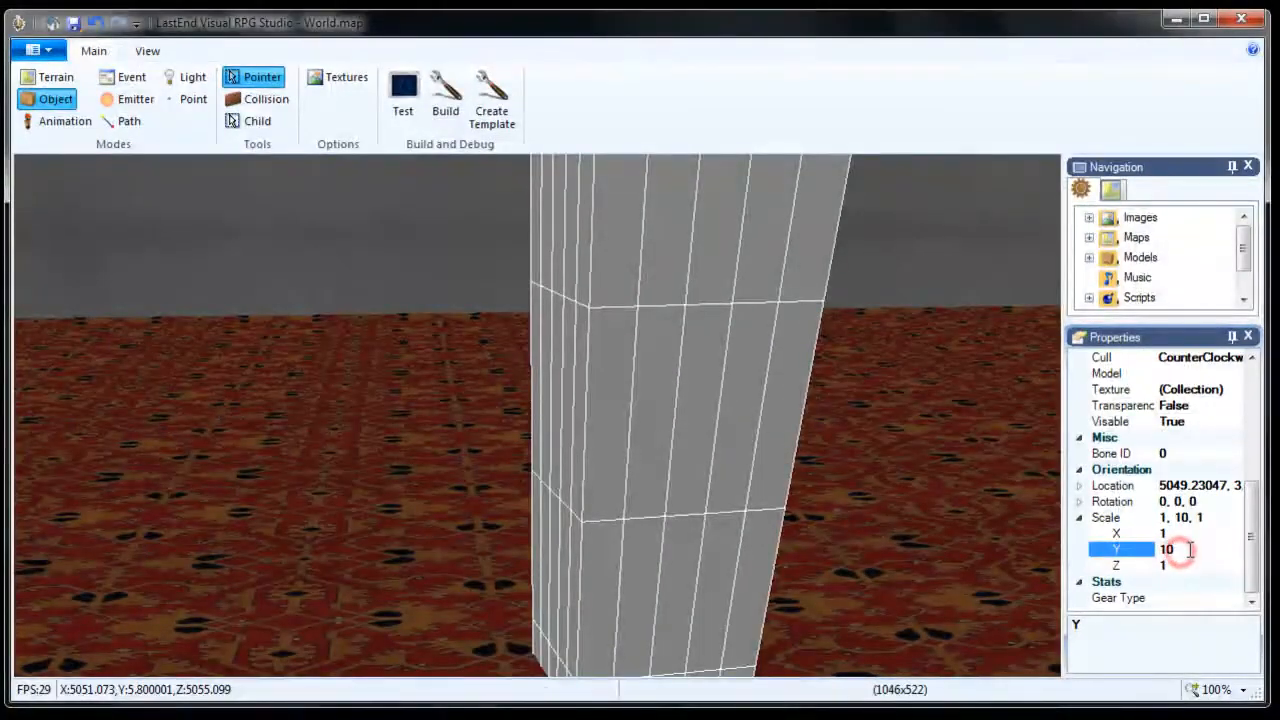
pyautogui.press('Return')
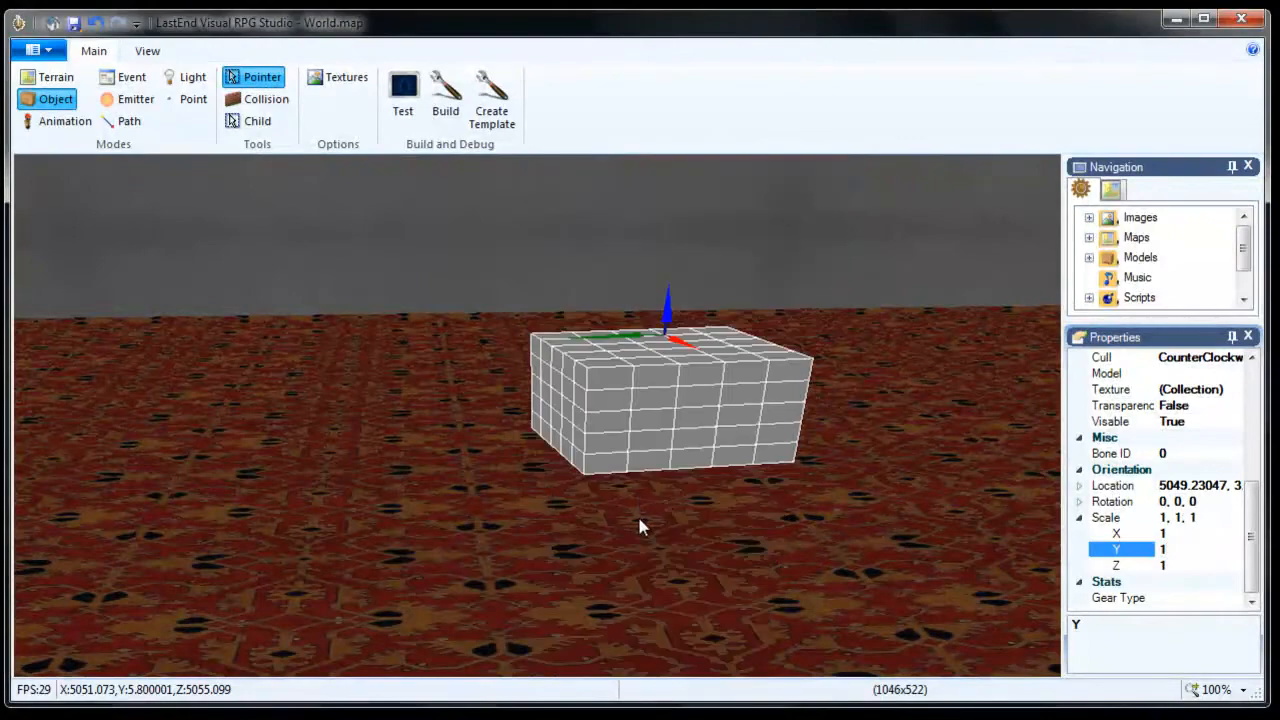
# Stretch the box with the scale handle to 1.760001, 1.22999966, 2.080001.
pyautogui.moveTo(639, 518); pyautogui.dragTo(714, 504, button='right')
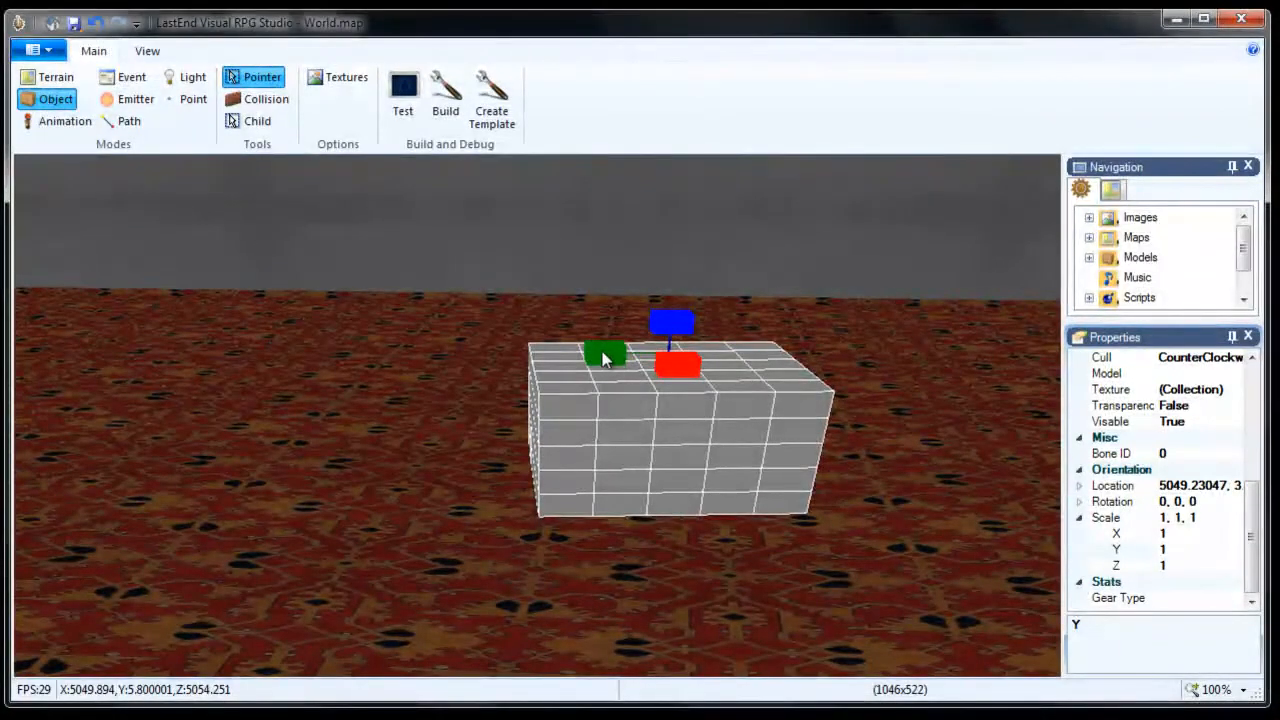
pyautogui.moveTo(603, 352); pyautogui.dragTo(669, 329)
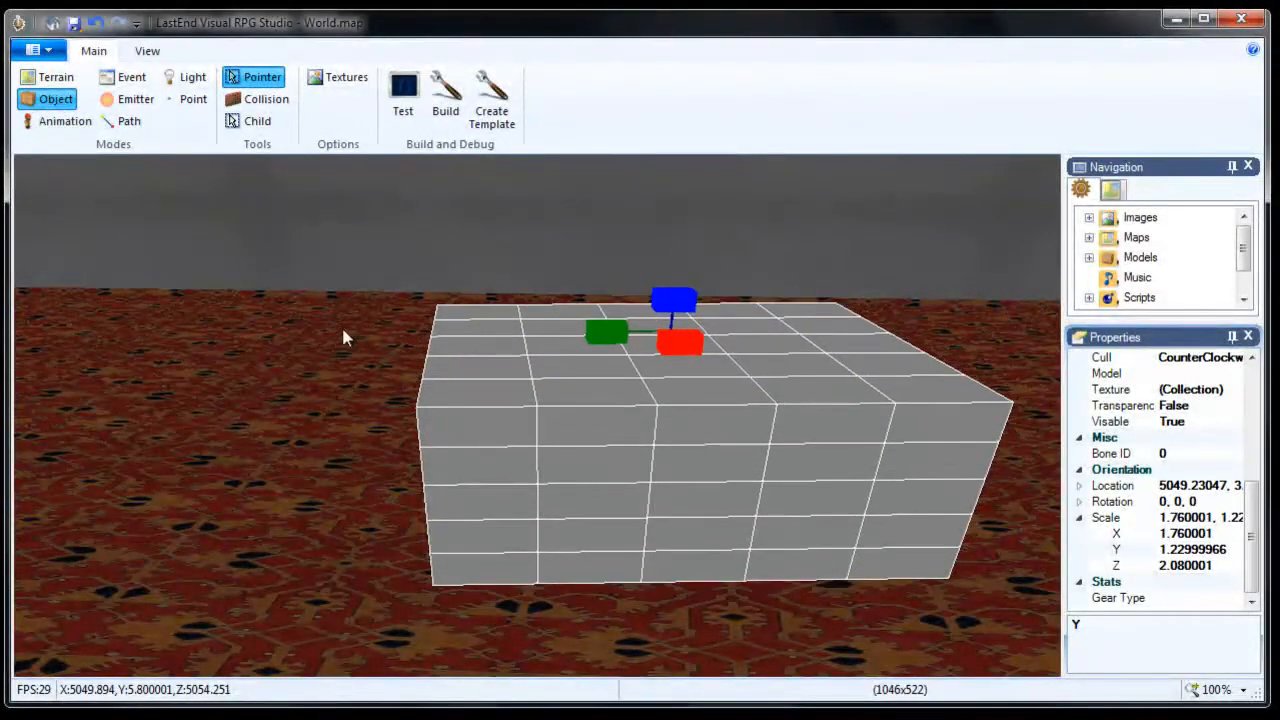
# Widen and heighten the box with scale keys to X 2.1600008, Y 1.92999971, then resume move mode.
pyautogui.press('space')
pyautogui.press('space')
pyautogui.press('space')
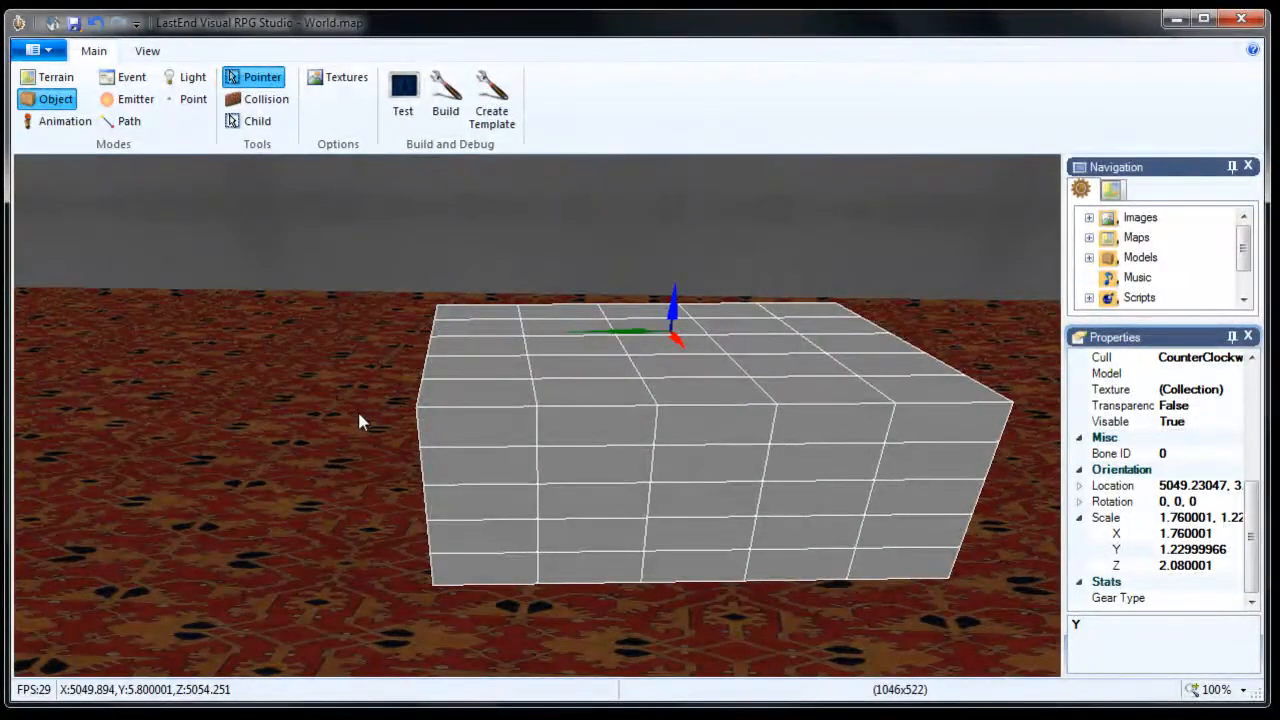
pyautogui.press('space')
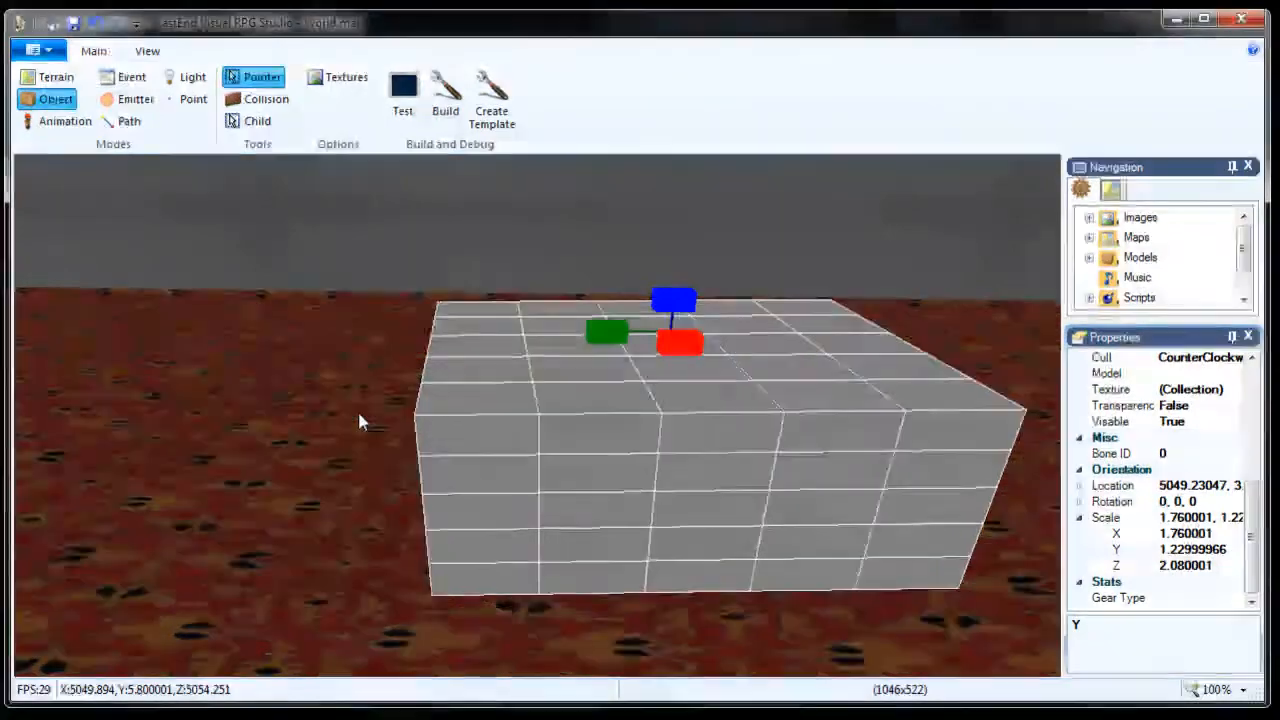
pyautogui.press('x')
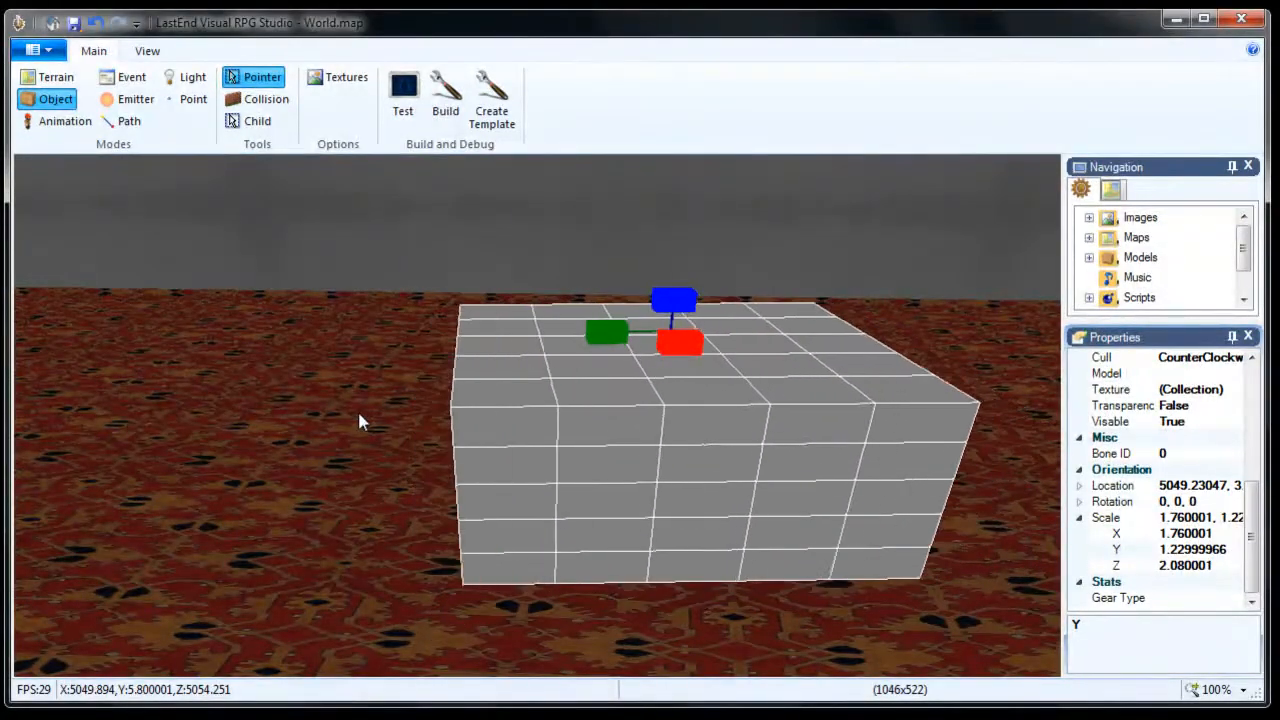
pyautogui.press('y')
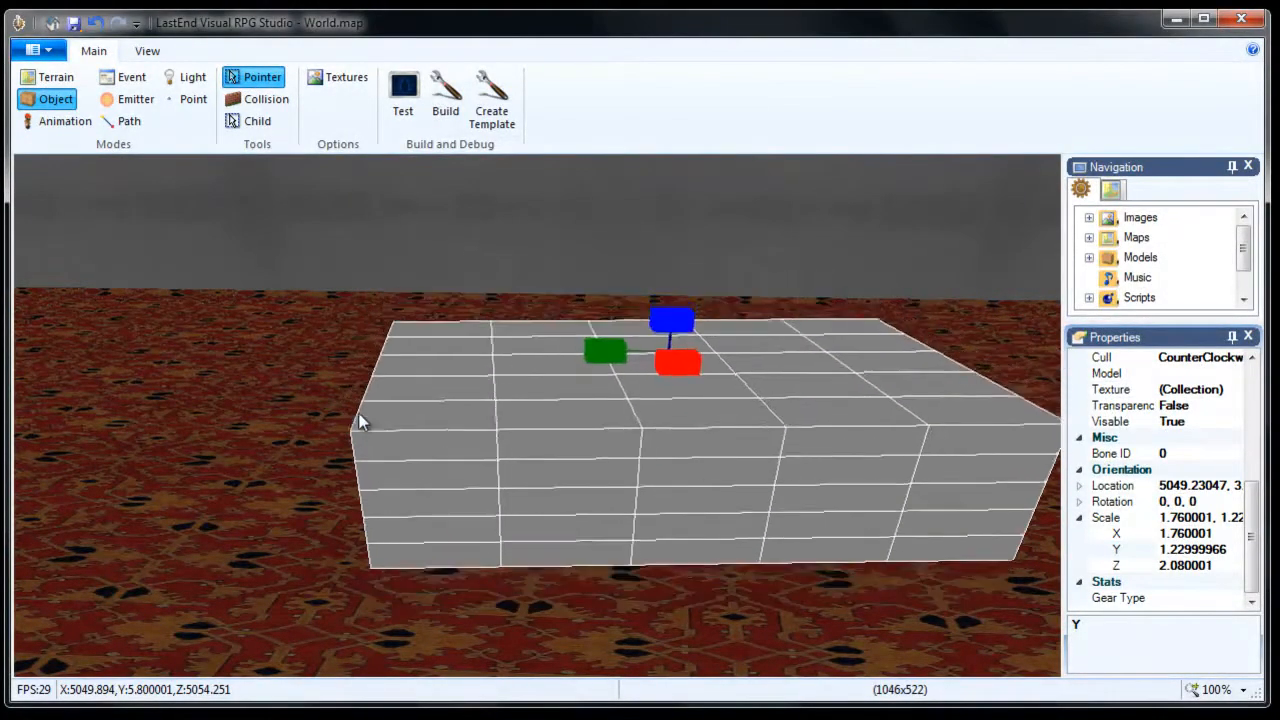
pyautogui.press('y')
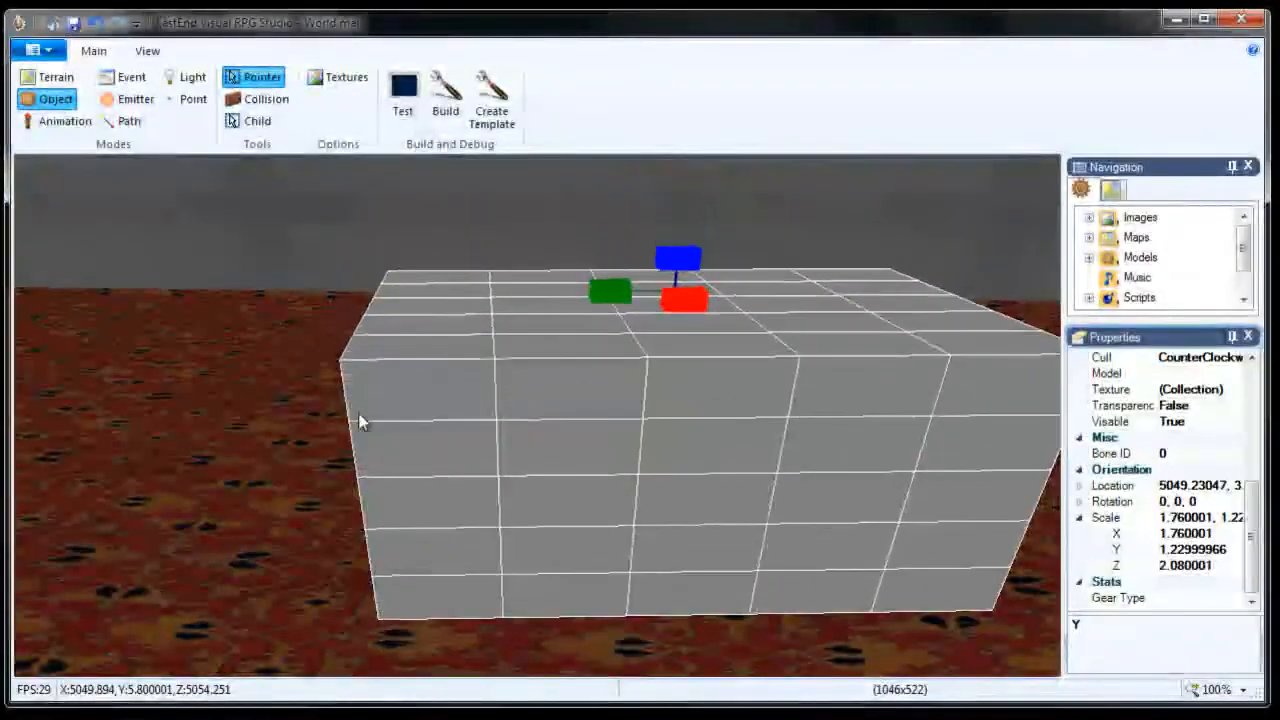
pyautogui.press('t')
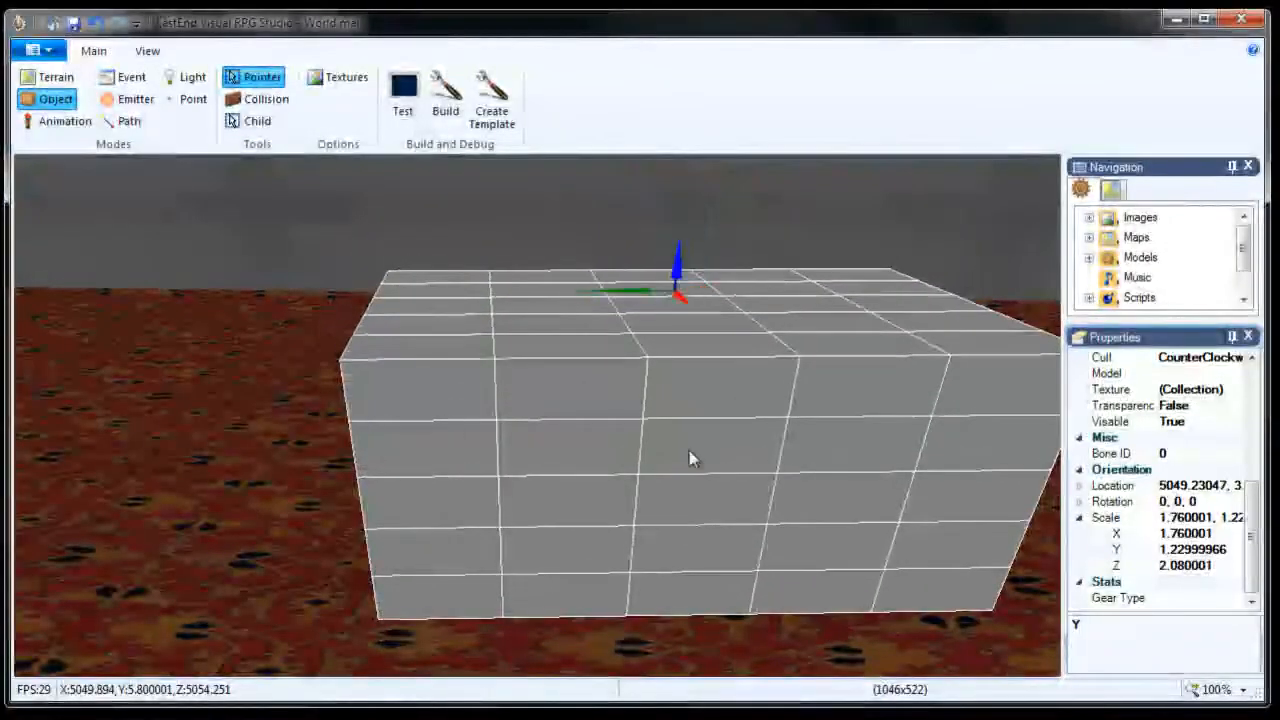
pyautogui.moveTo(721, 462); pyautogui.dragTo(720, 462, button='right')
pyautogui.press('s')
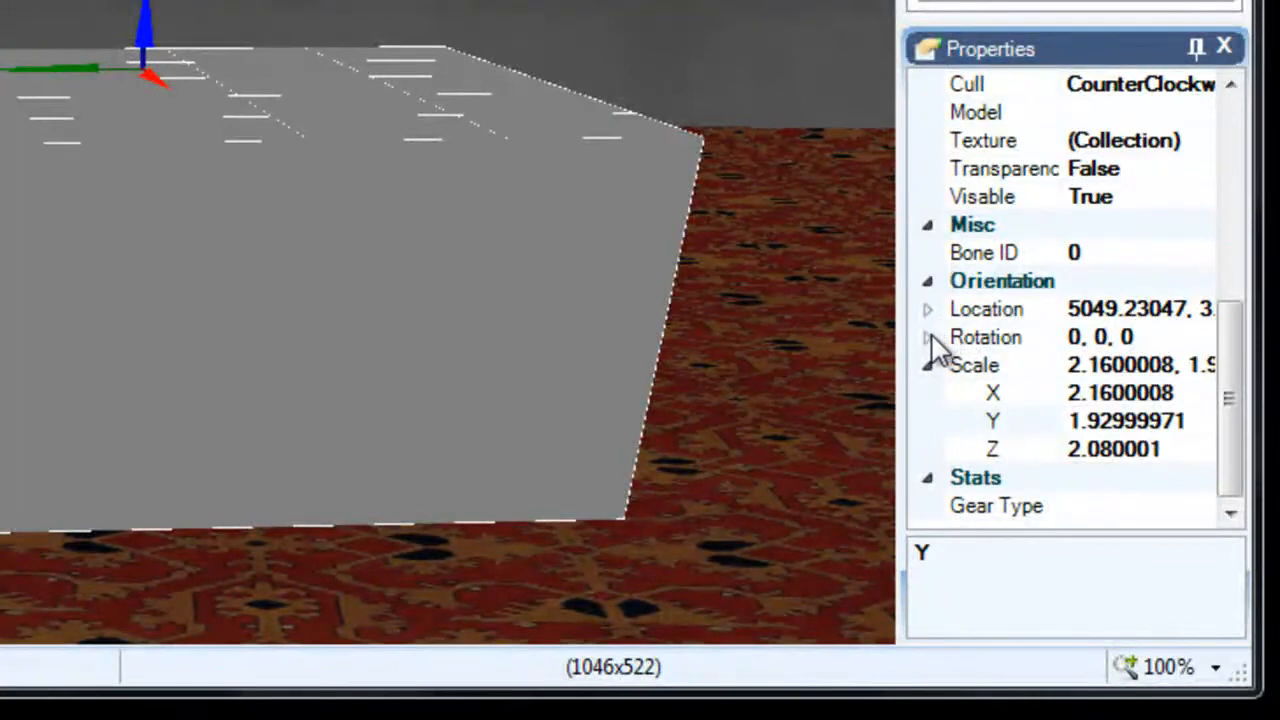
# Expand the rotation fields and set the box's X rotation to 1.57.
pyautogui.click(927, 337)
pyautogui.click(1100, 365)
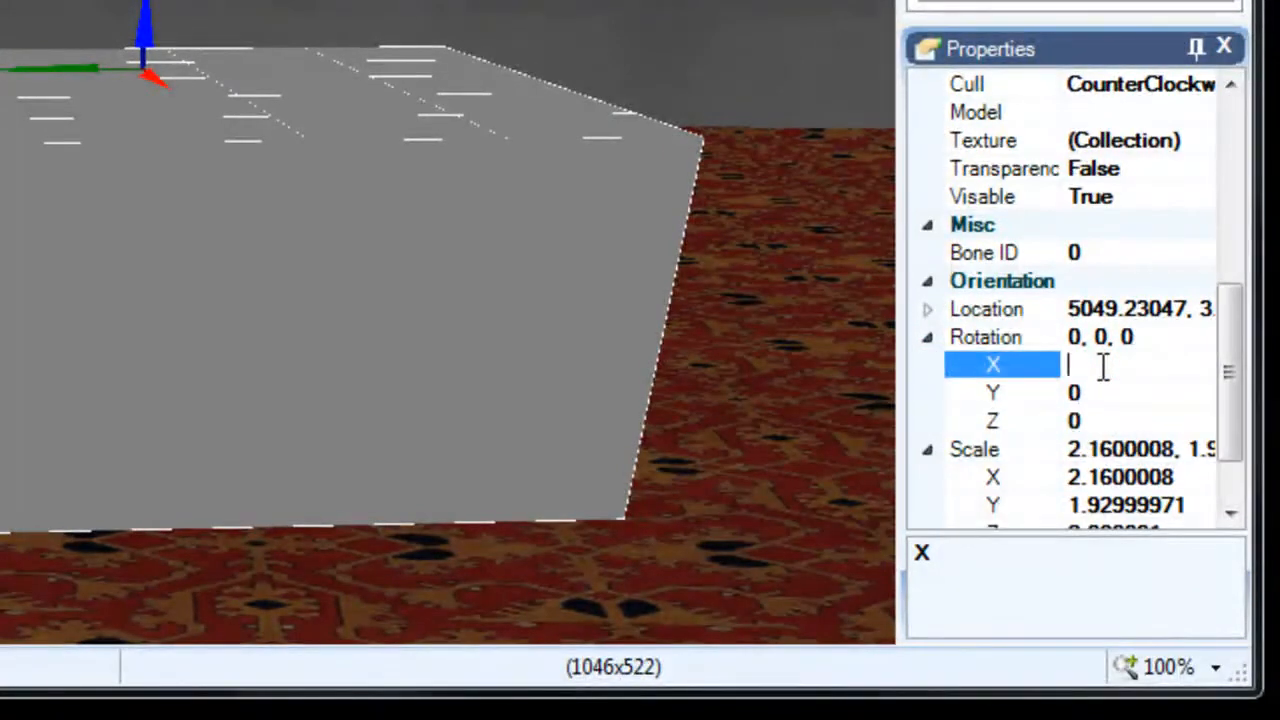
pyautogui.write('1.57')
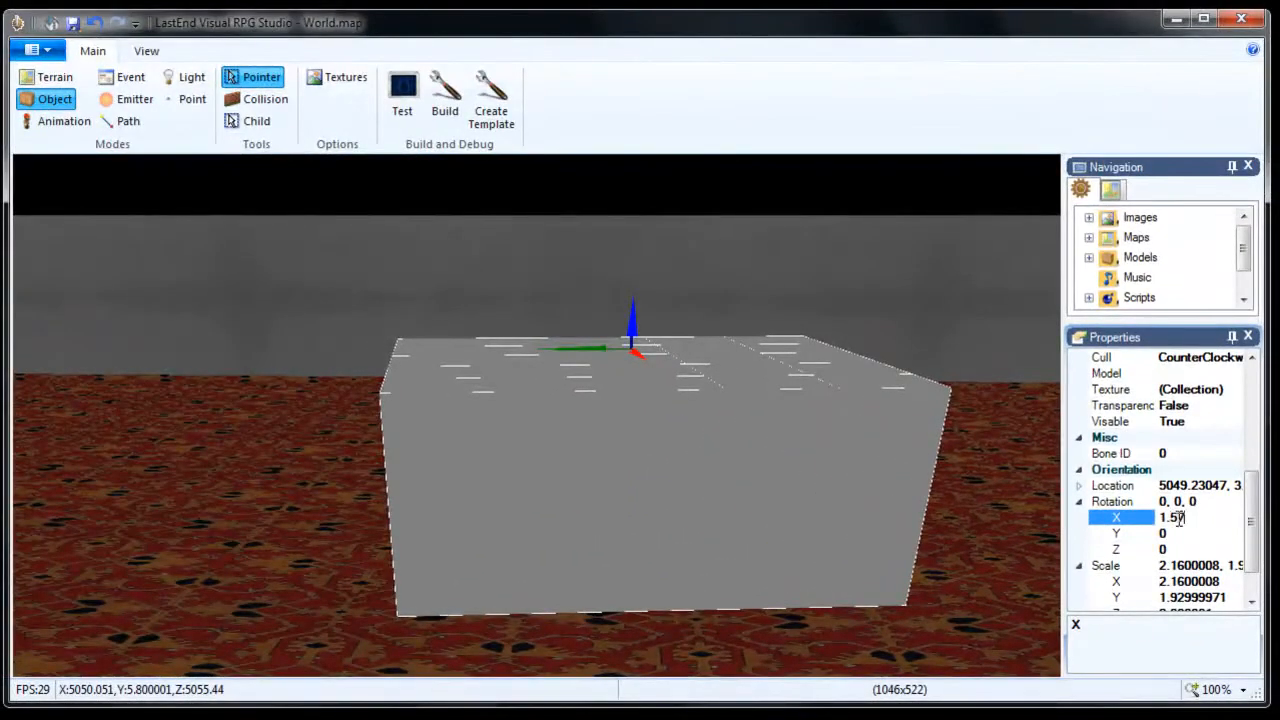
pyautogui.press('Return')
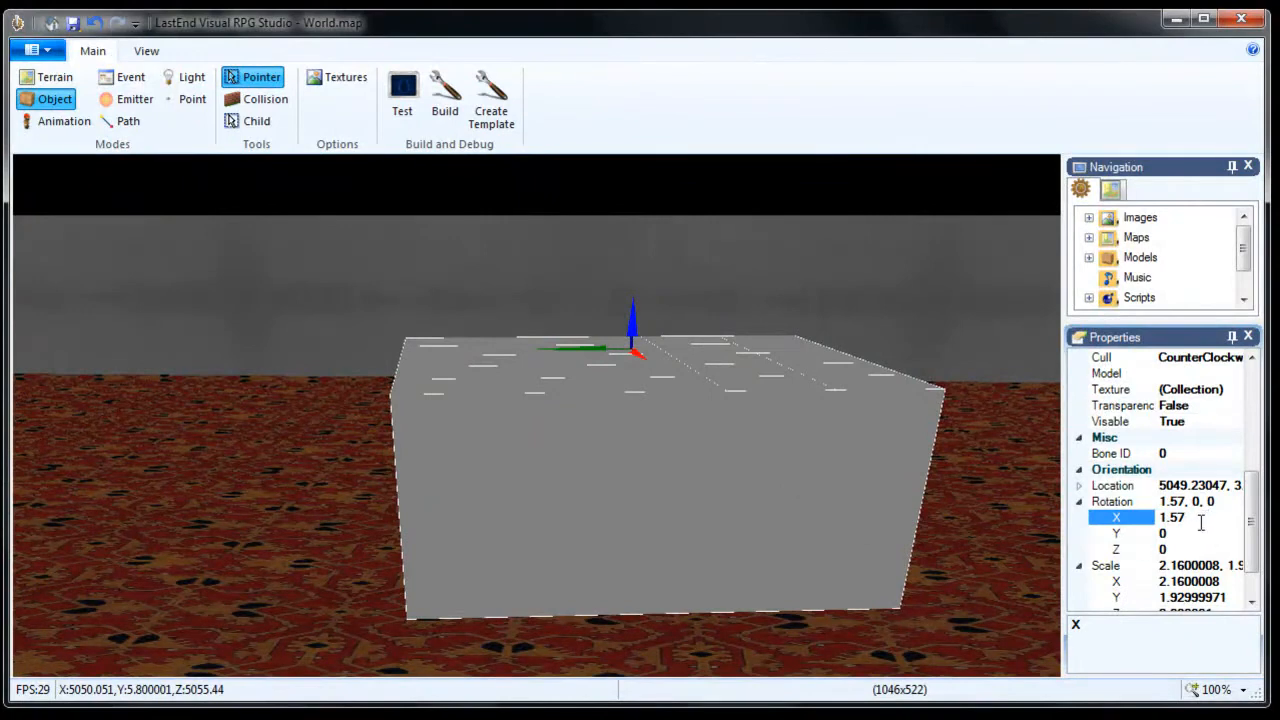
# Change the X rotation to 0.6, then reset it to 0 so the box sits level.
pyautogui.moveTo(1193, 516); pyautogui.dragTo(1148, 520)
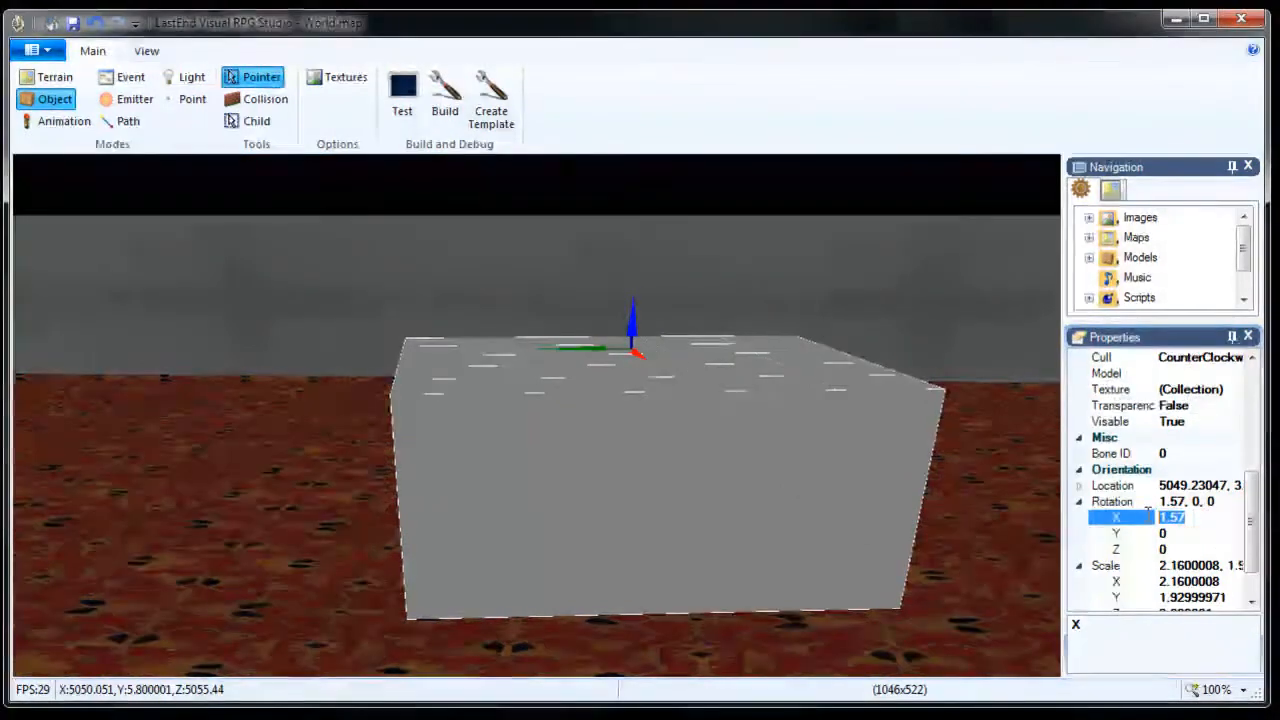
pyautogui.write('.6')
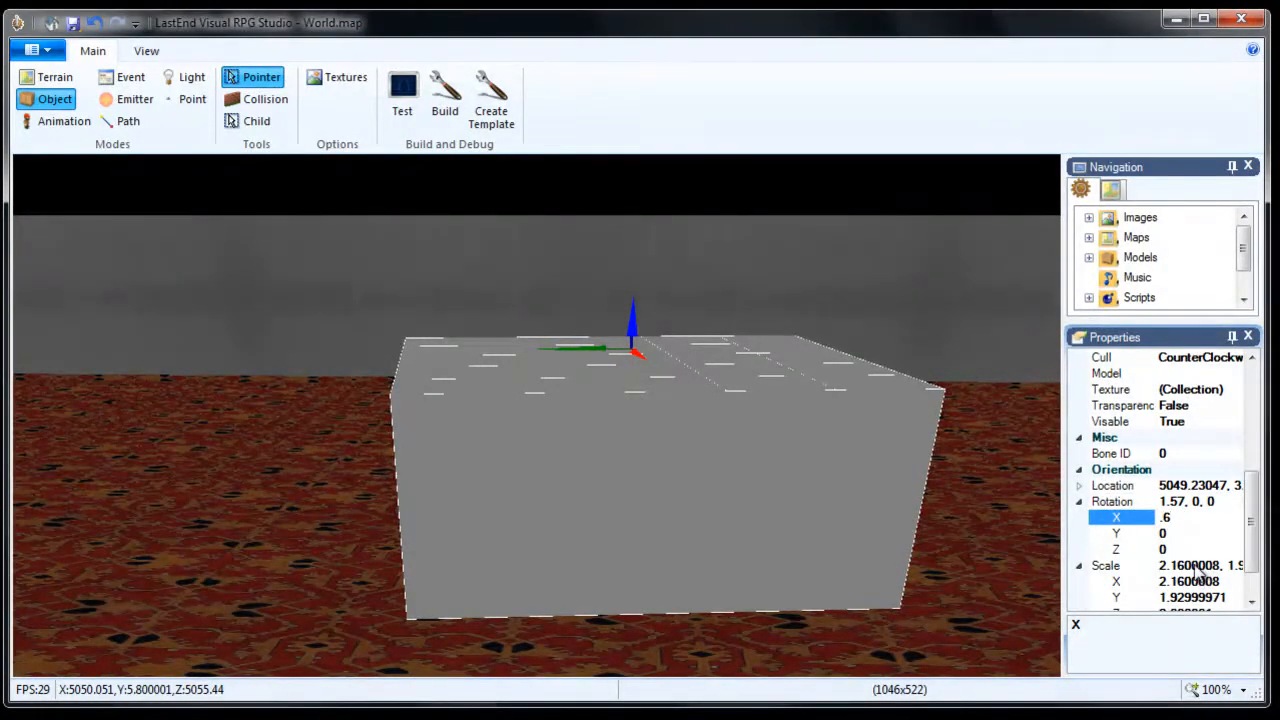
pyautogui.press('Return')
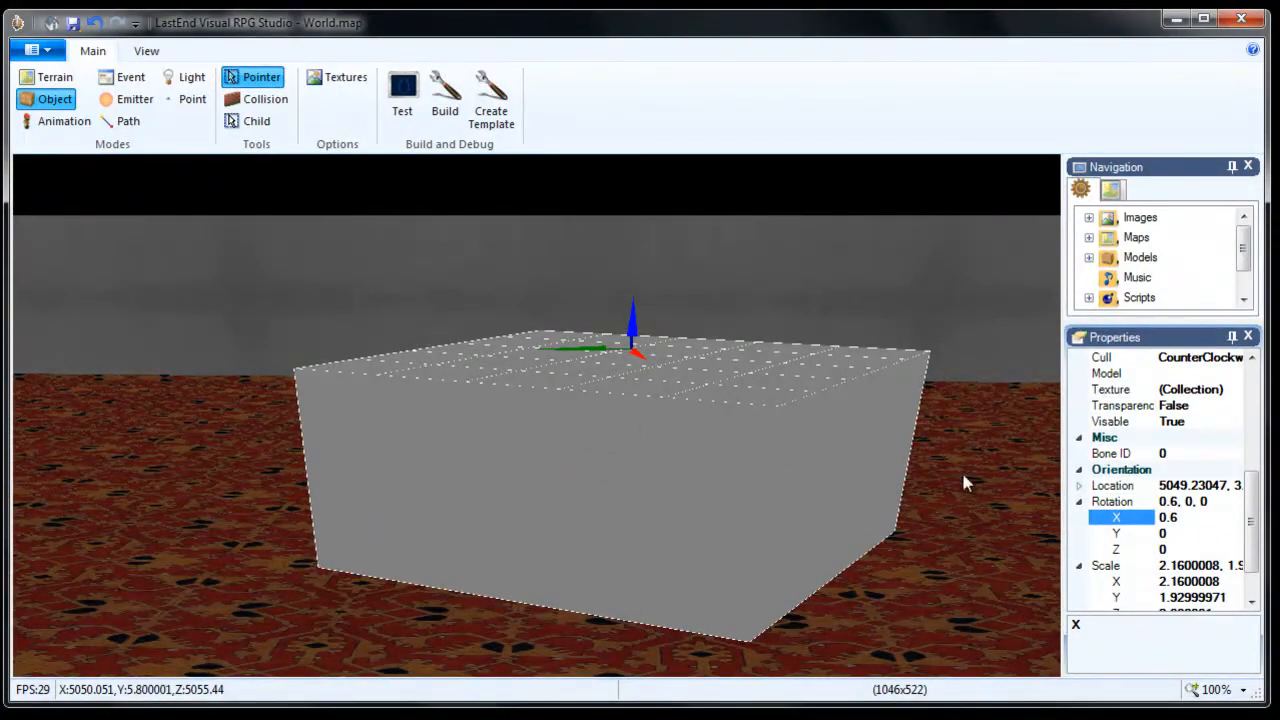
pyautogui.click(1180, 516)
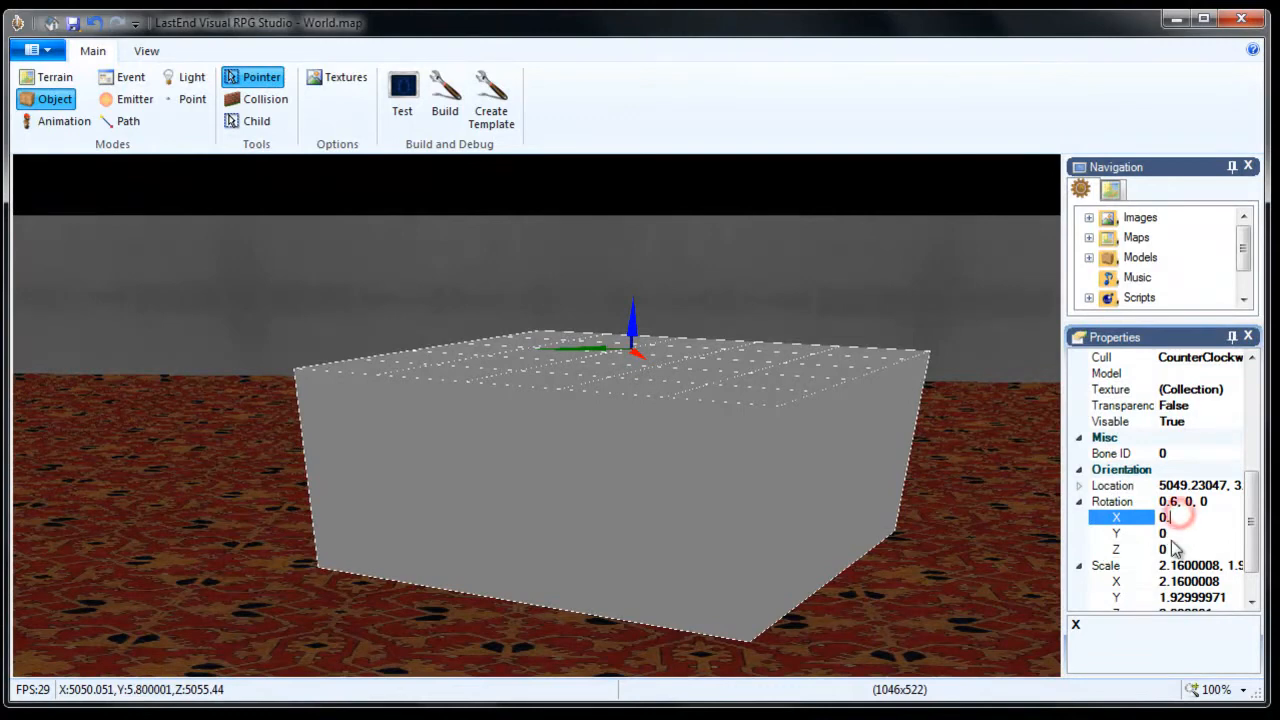
pyautogui.press('BackSpace')
pyautogui.press('Return')
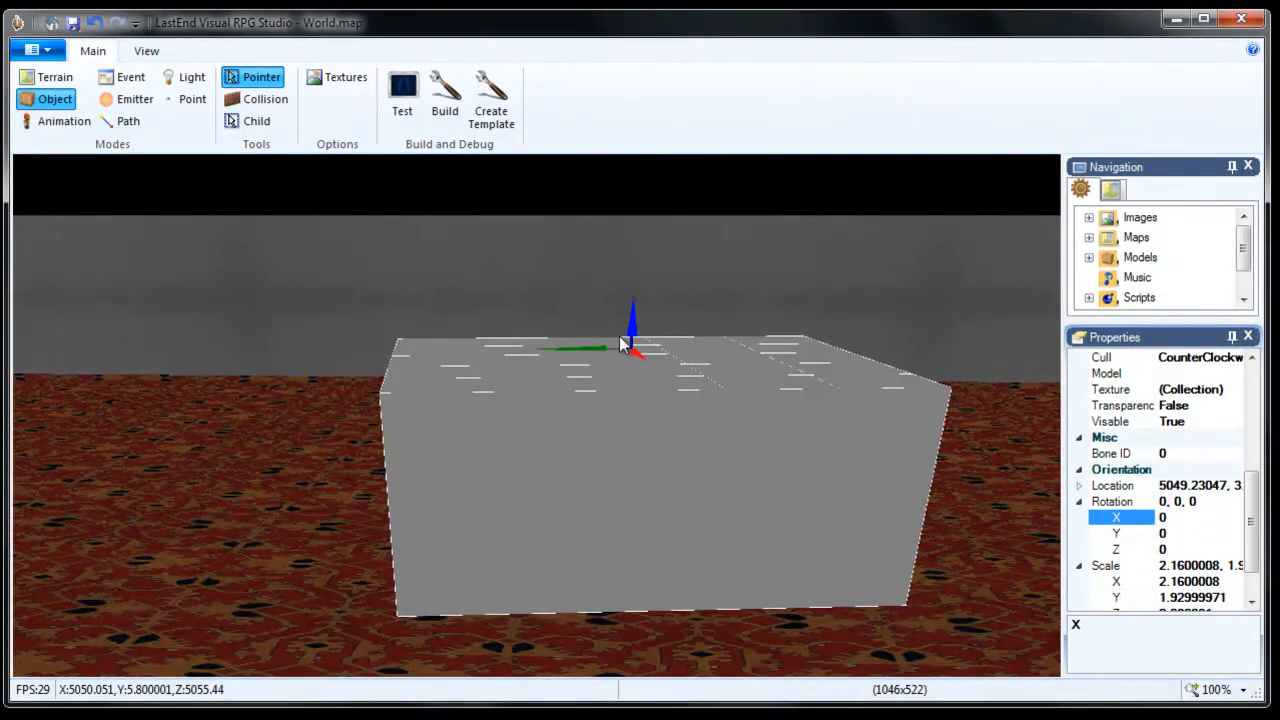
pyautogui.press('alt')
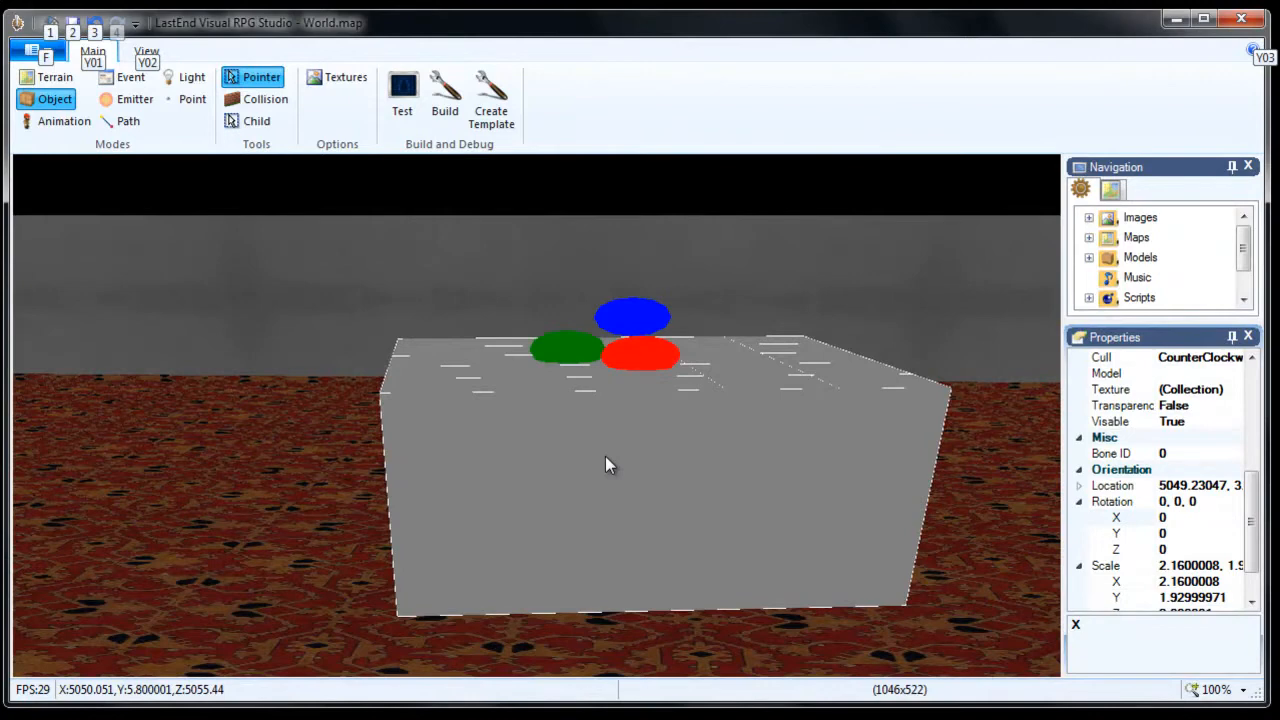
pyautogui.press('alt')
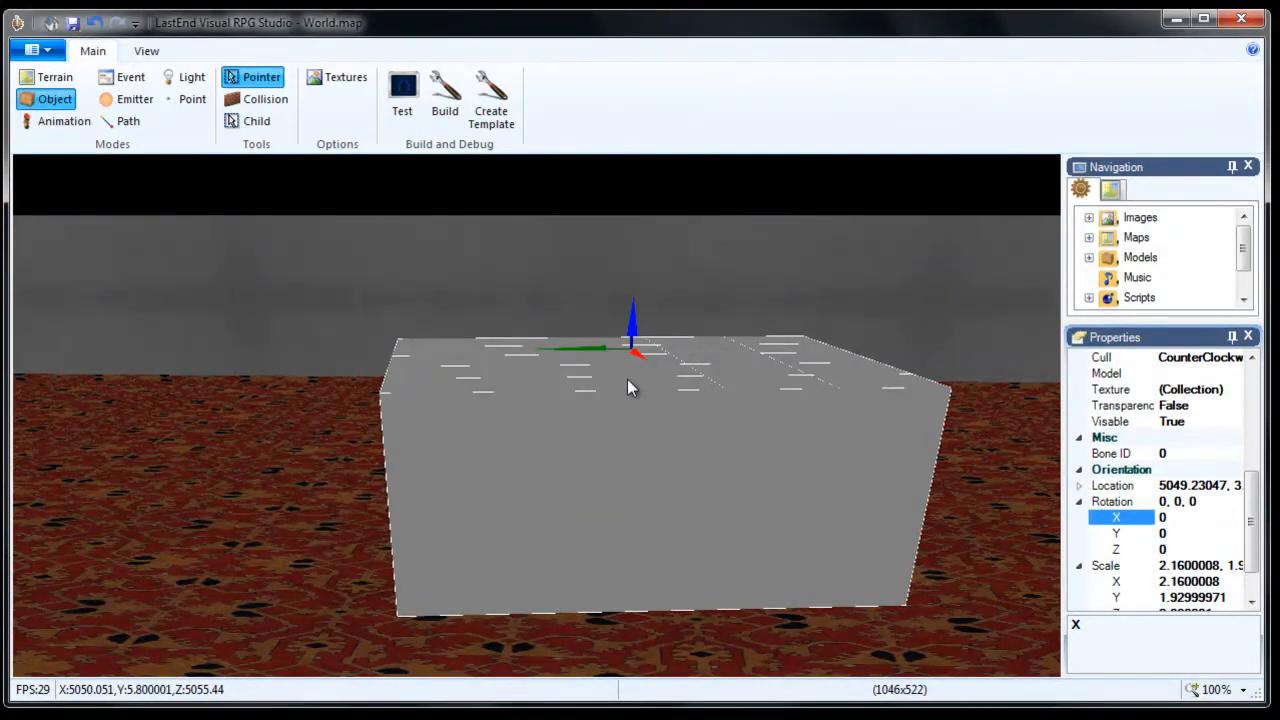
pyautogui.press('alt')
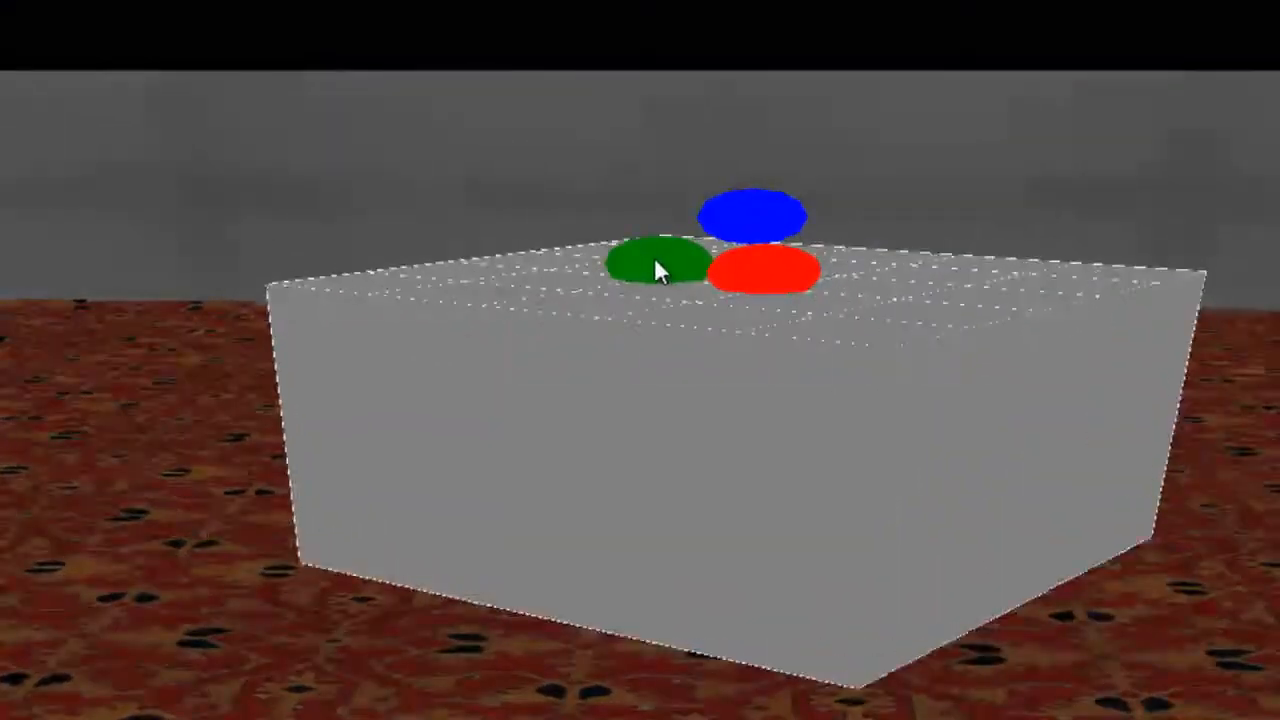
pyautogui.moveTo(655, 262); pyautogui.dragTo(678, 263)
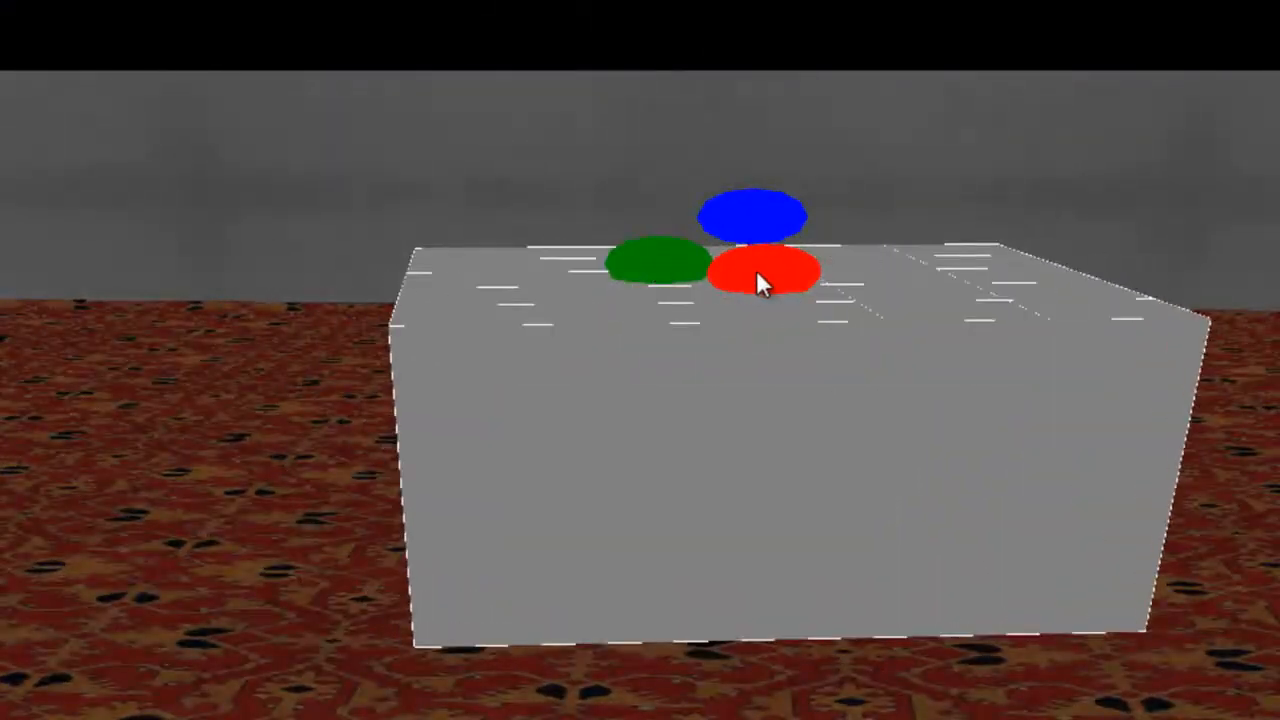
pyautogui.moveTo(757, 271)
pyautogui.mouseDown()
pyautogui.moveTo(760, 283)
pyautogui.moveTo(757, 269)
pyautogui.mouseUp()
pyautogui.moveTo(756, 218); pyautogui.dragTo(755, 218)
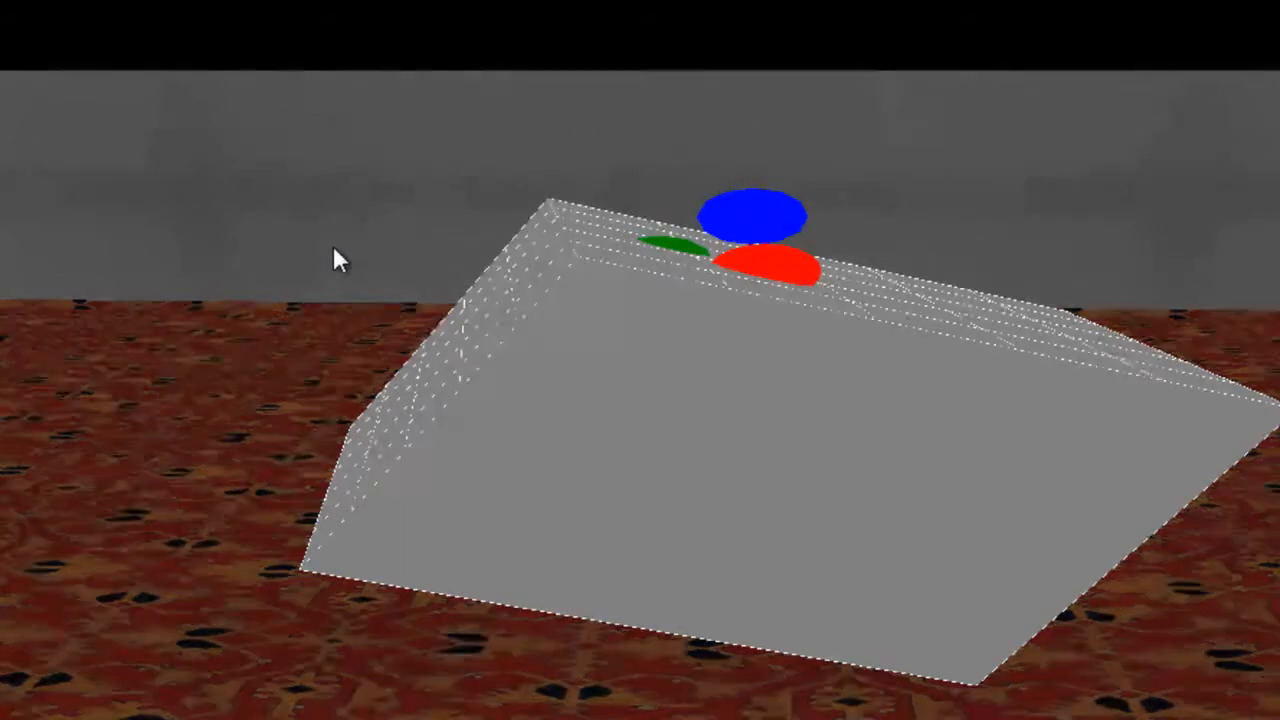
pyautogui.moveTo(333, 245); pyautogui.dragTo(333, 245)
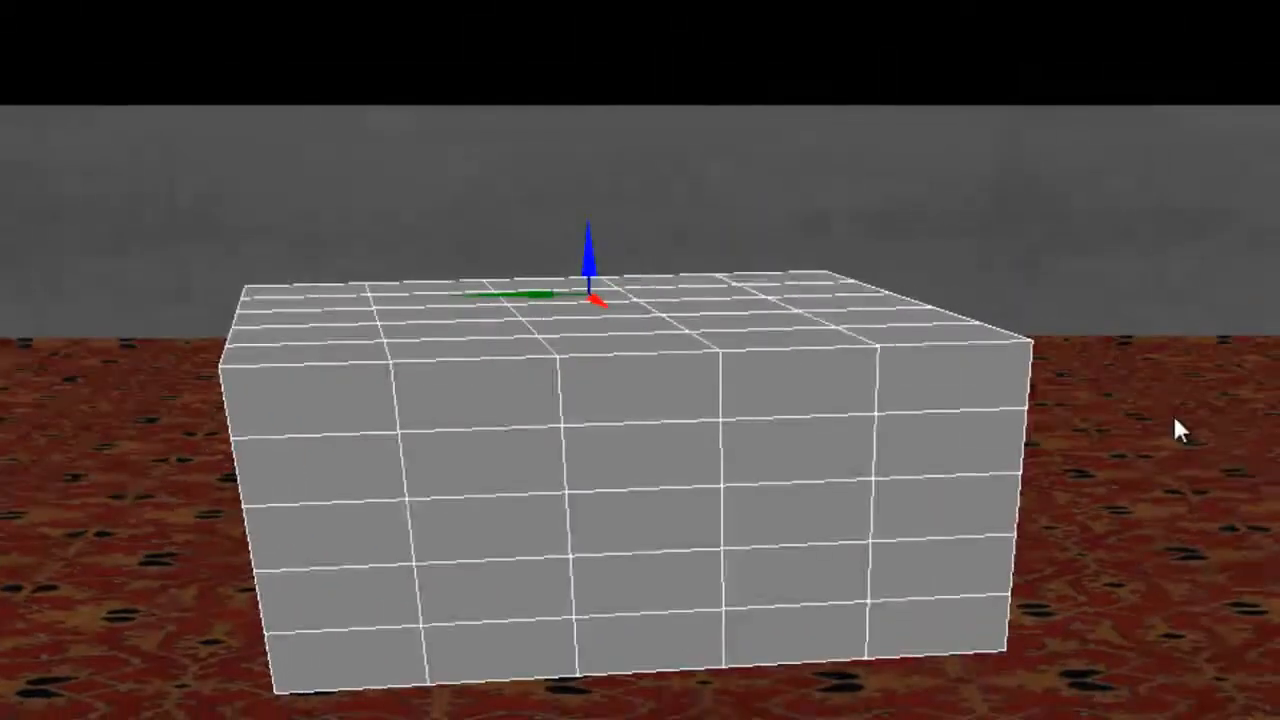
# Delete the currently selected gray box.
pyautogui.rightClick(583, 393)
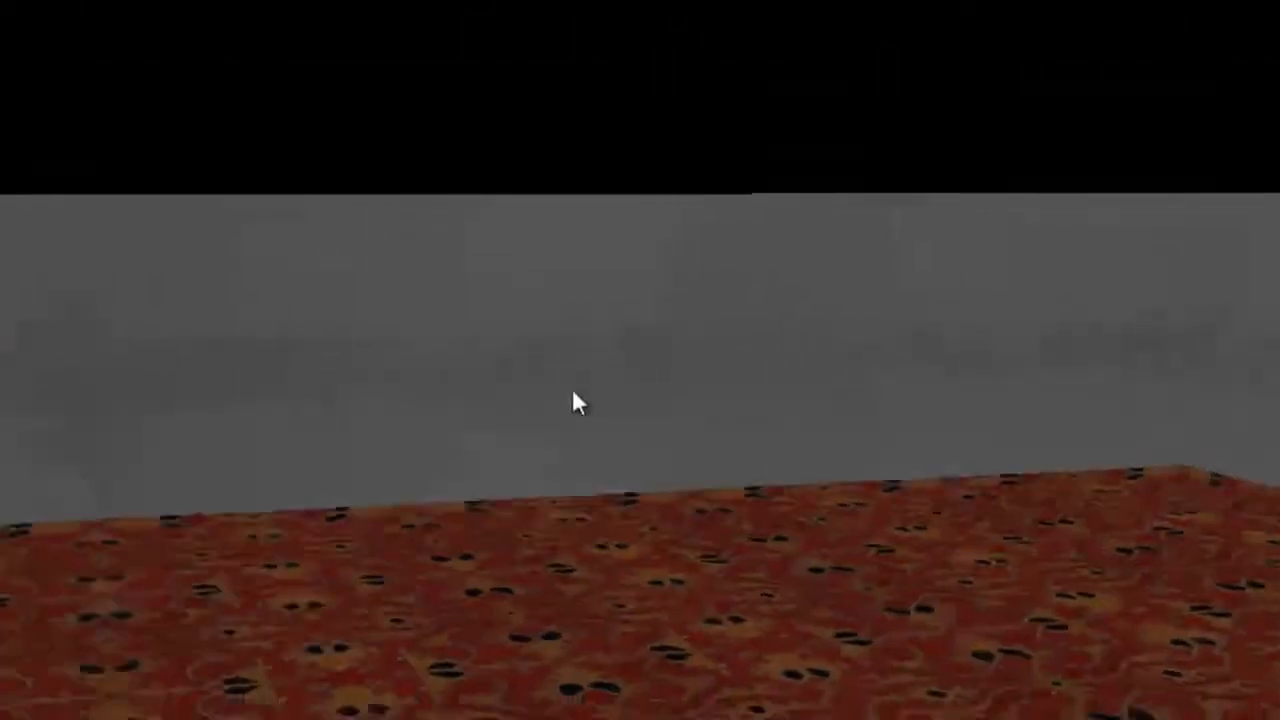
pyautogui.moveTo(573, 390); pyautogui.dragTo(590, 390, button='right')
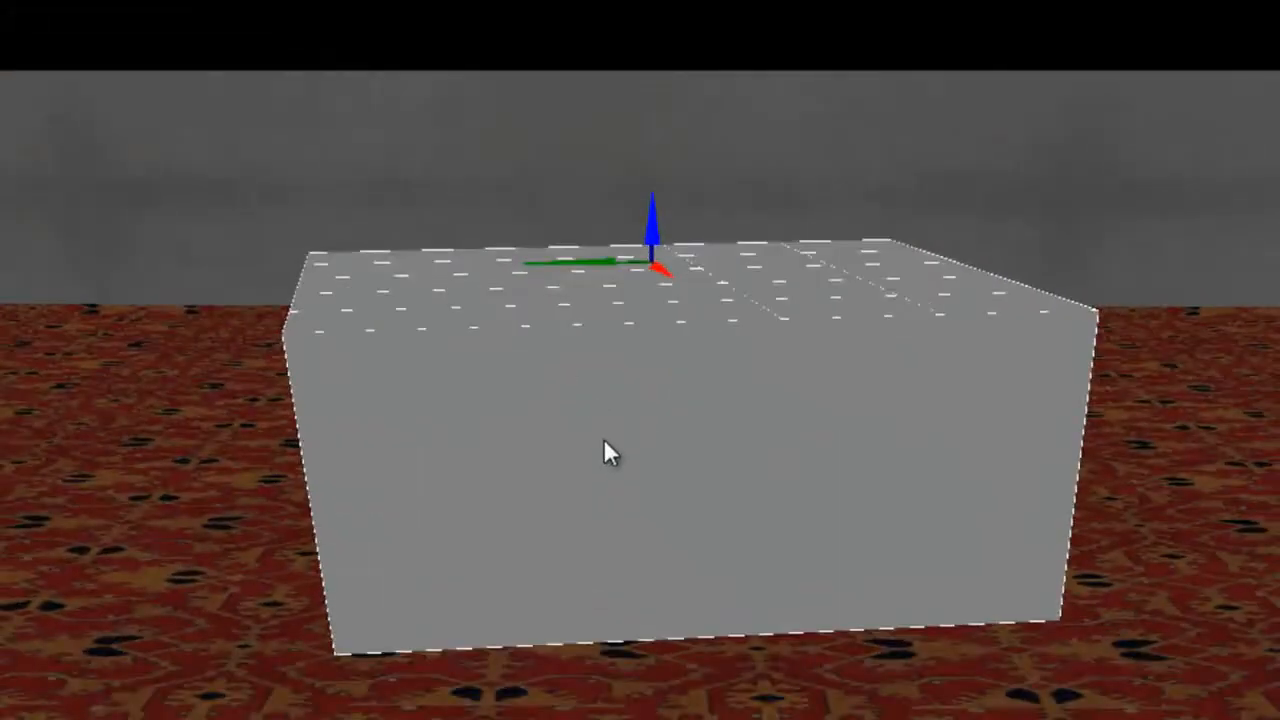
pyautogui.press('Delete')
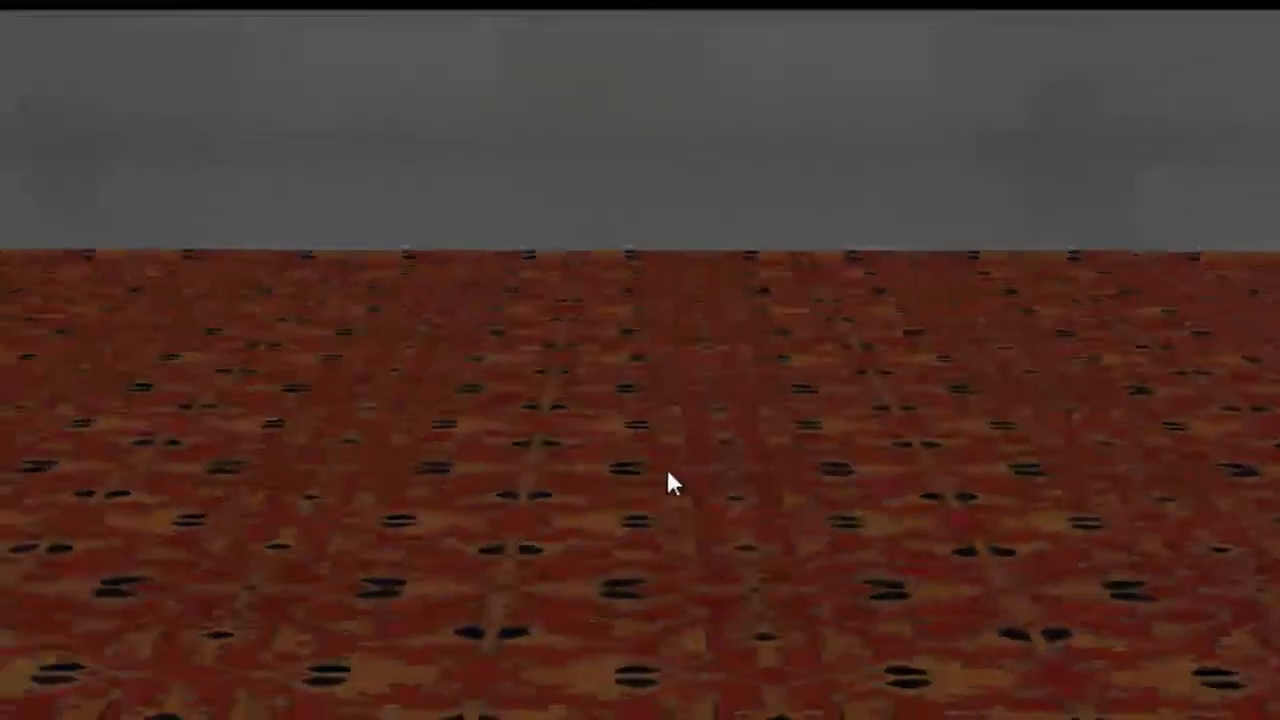
# Add a new gray box on the floor near the back wall and select it.
pyautogui.rightClick(645, 545)
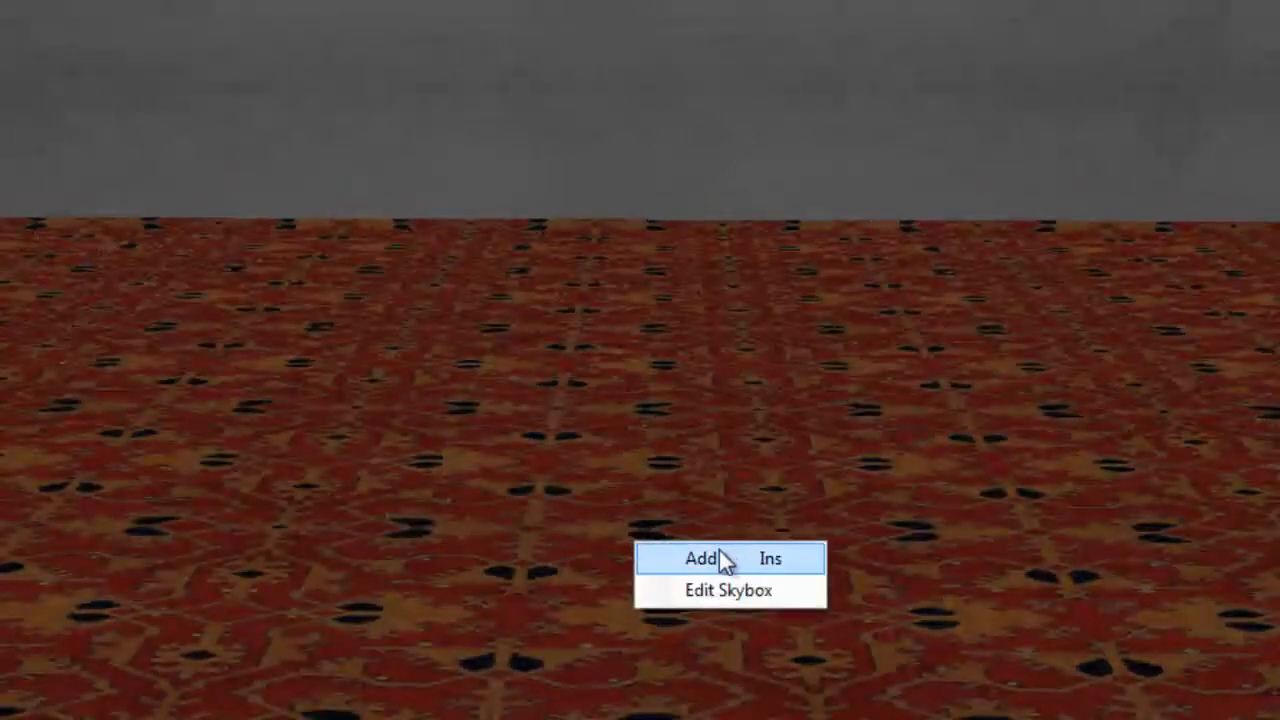
pyautogui.click(719, 558)
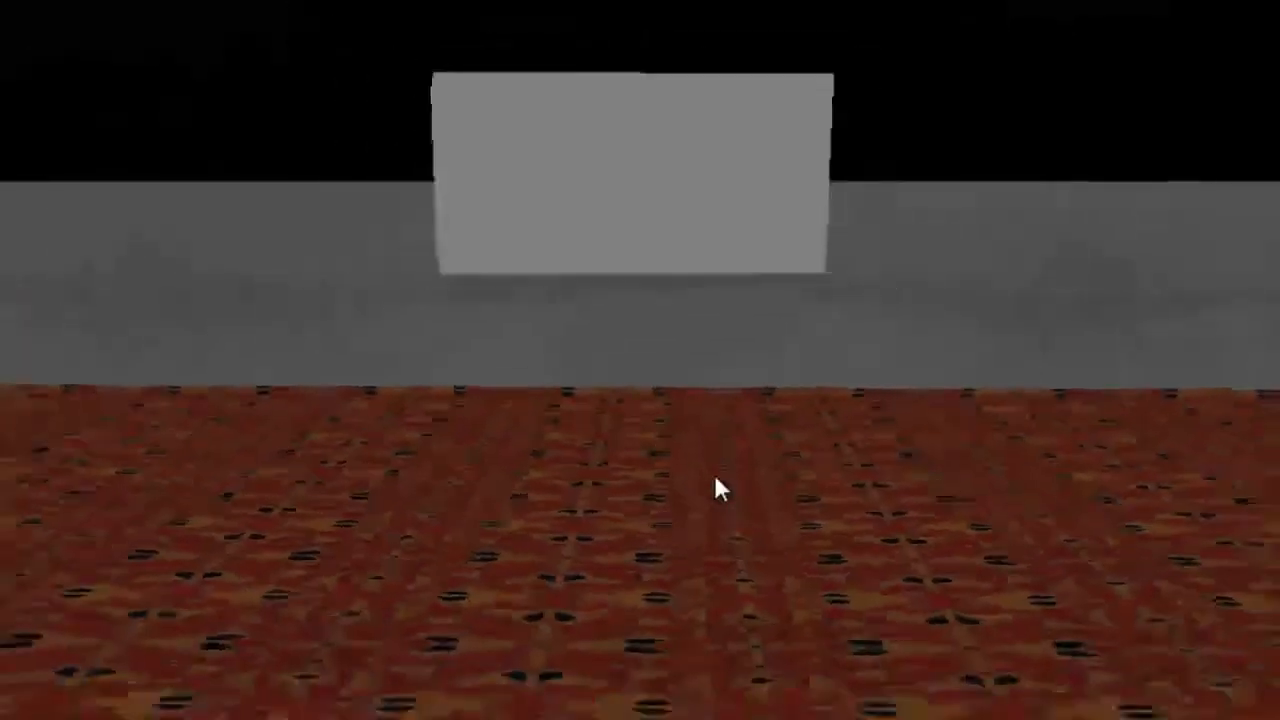
pyautogui.press('s')
pyautogui.press('a')
pyautogui.press('w')
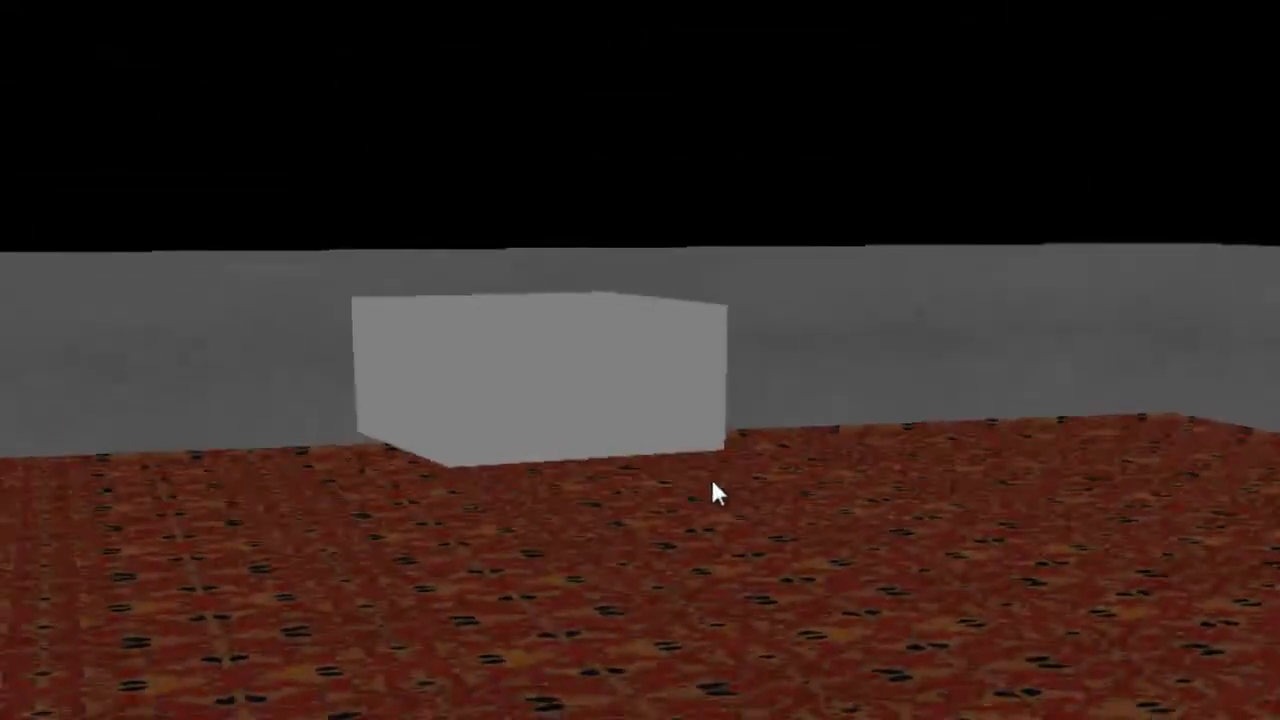
pyautogui.click(596, 346)
# Fly the camera around the new box to view it from several sides.
pyautogui.moveTo(622, 474); pyautogui.dragTo(635, 493, button='right')
pyautogui.press('w')
pyautogui.press('s')
pyautogui.press('d')
pyautogui.press('a')
pyautogui.press('d')
pyautogui.press('s')
pyautogui.press('w')
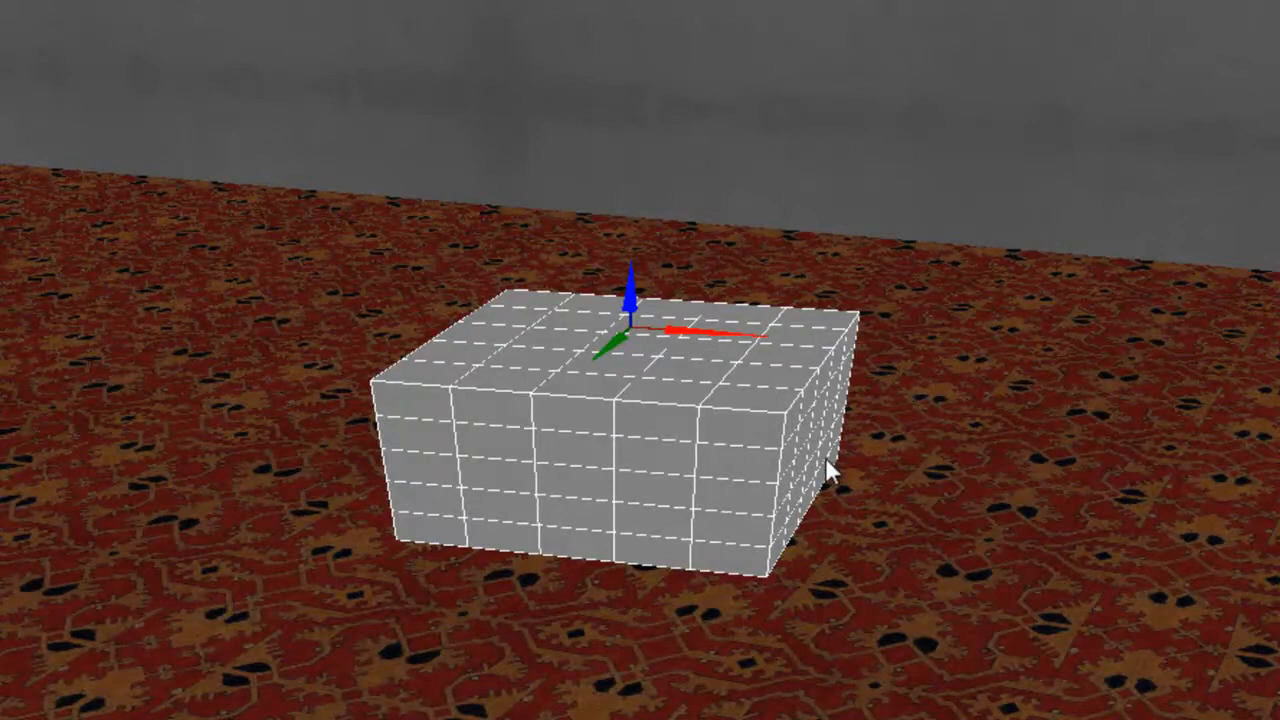
# Toggle between move and rotation handles, leaving rotation handles on the box.
pyautogui.press('e')
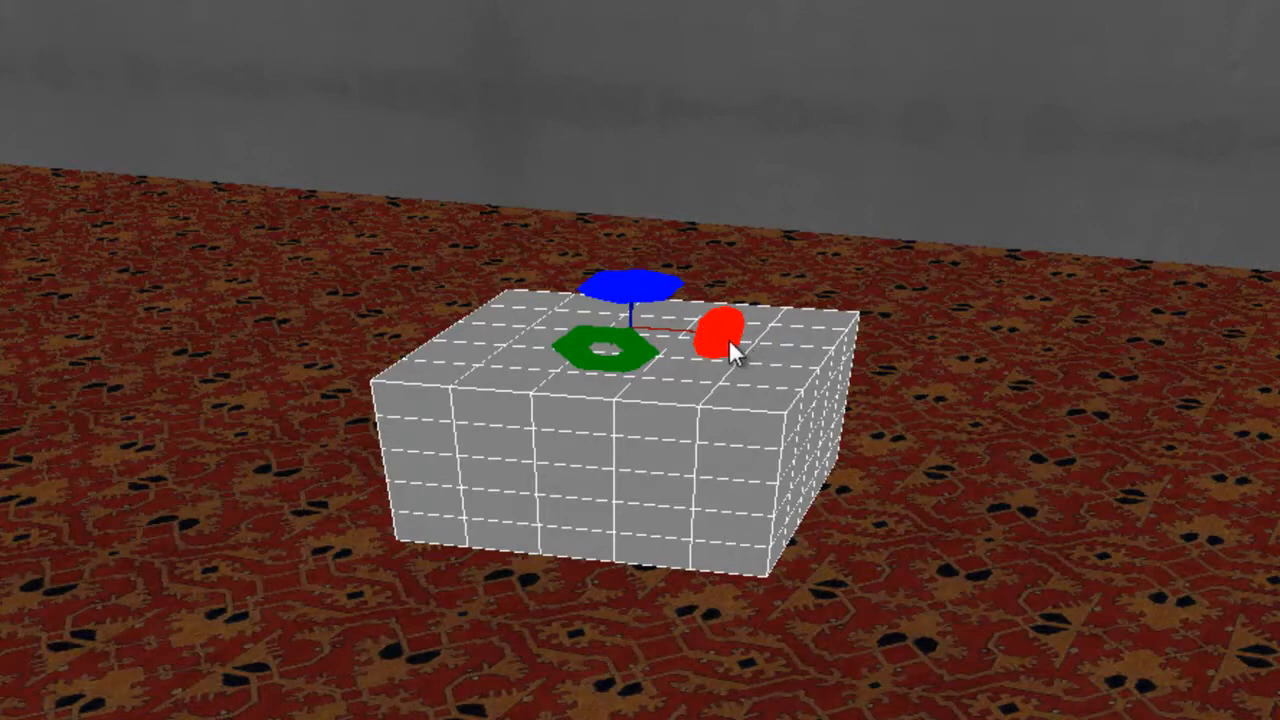
pyautogui.press('w')
pyautogui.press('e')
pyautogui.press('w')
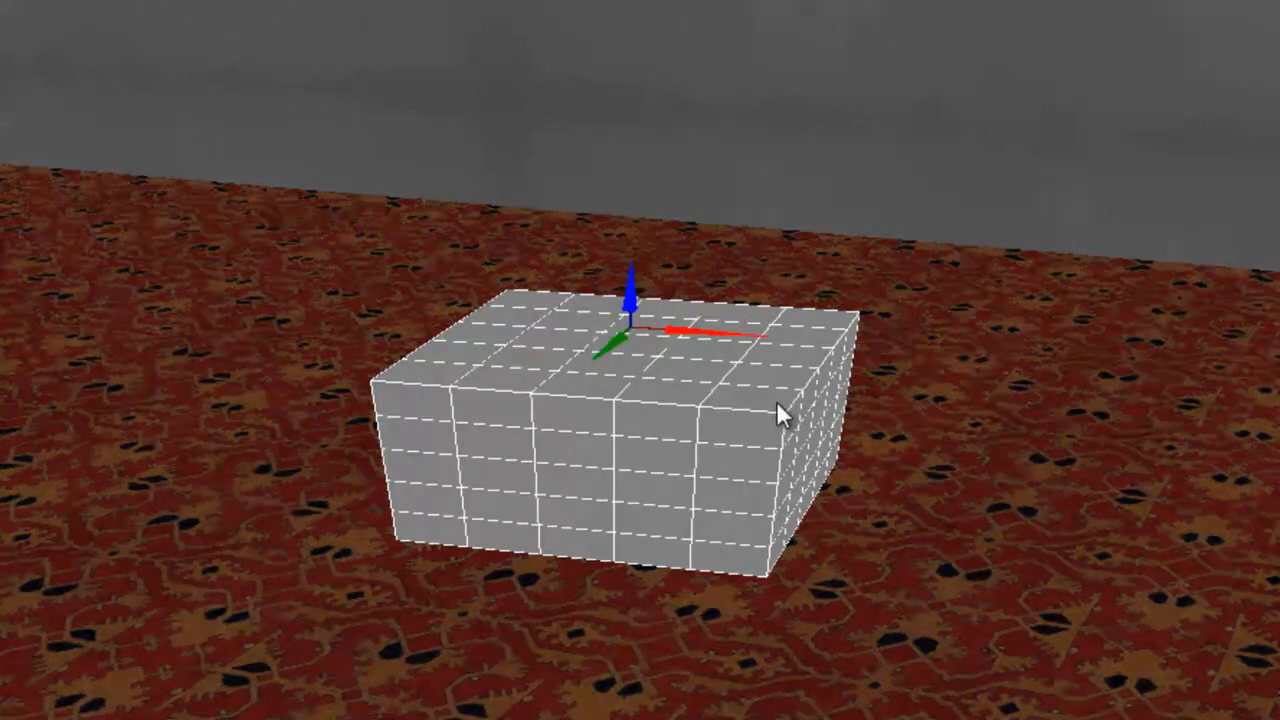
pyautogui.press('e')
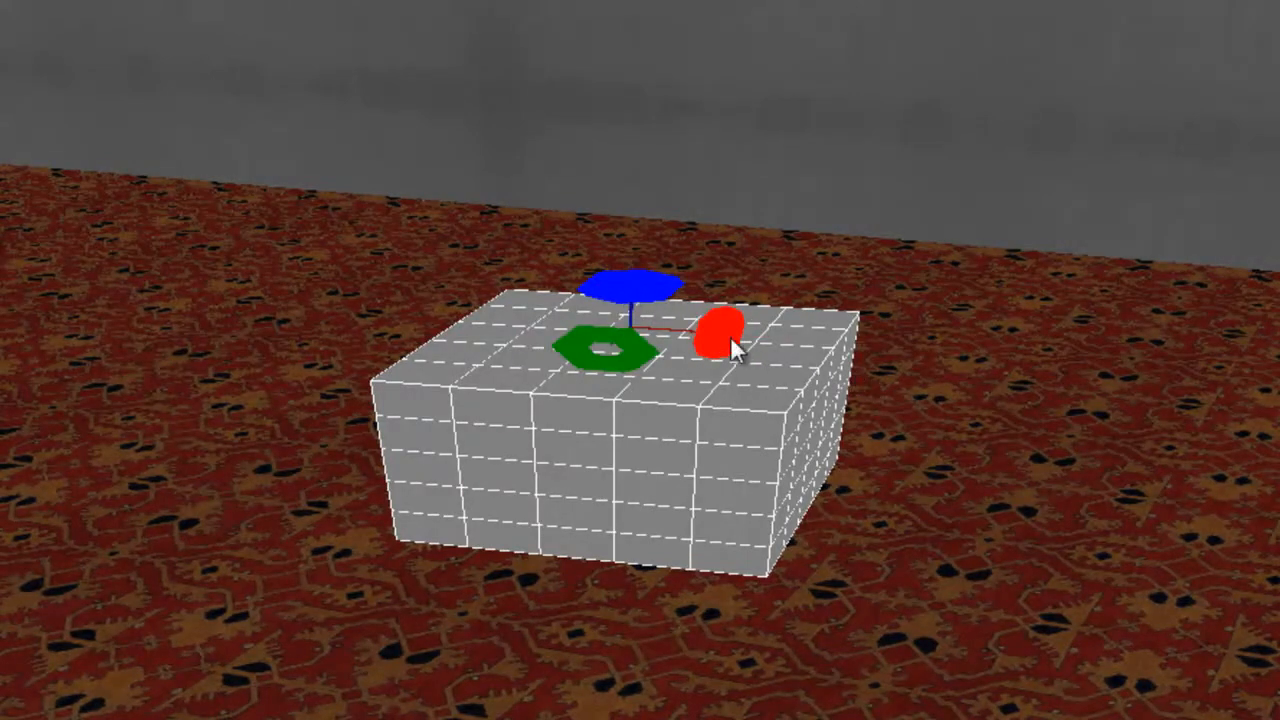
pyautogui.press('w')
pyautogui.press('e')
# Raise a duplicate of the box above the original.
pyautogui.press('w')
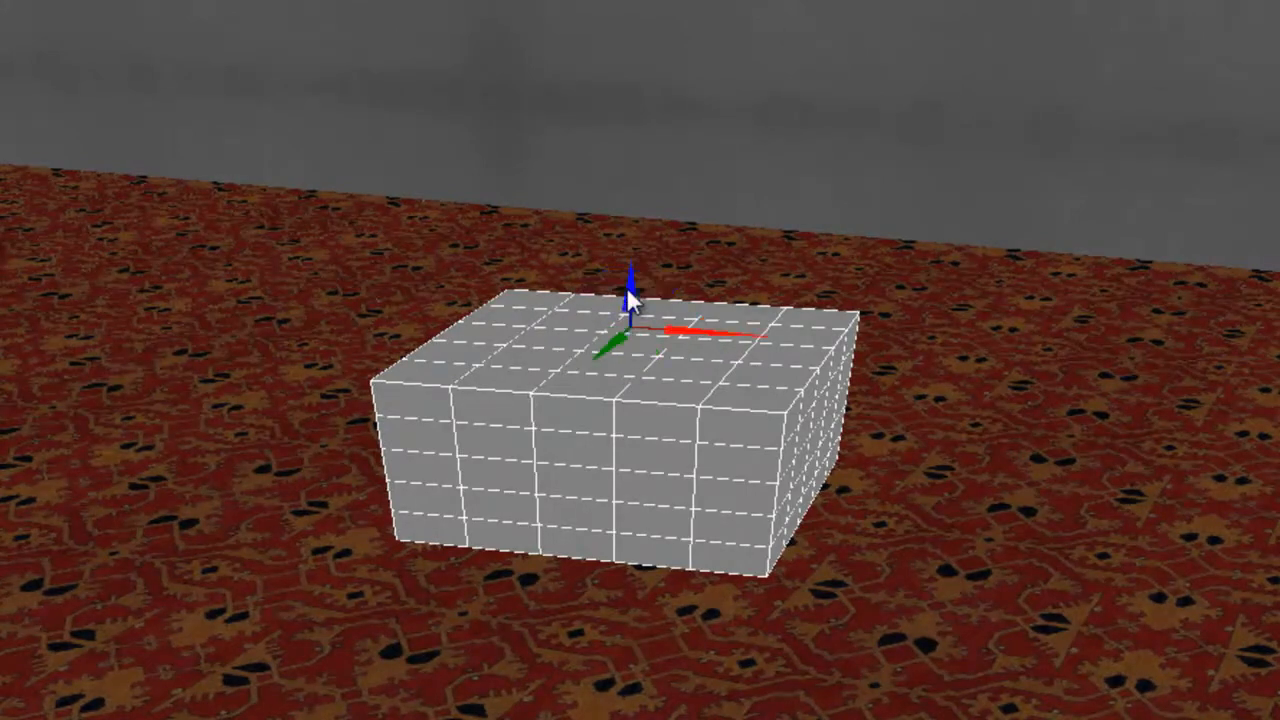
pyautogui.press('e')
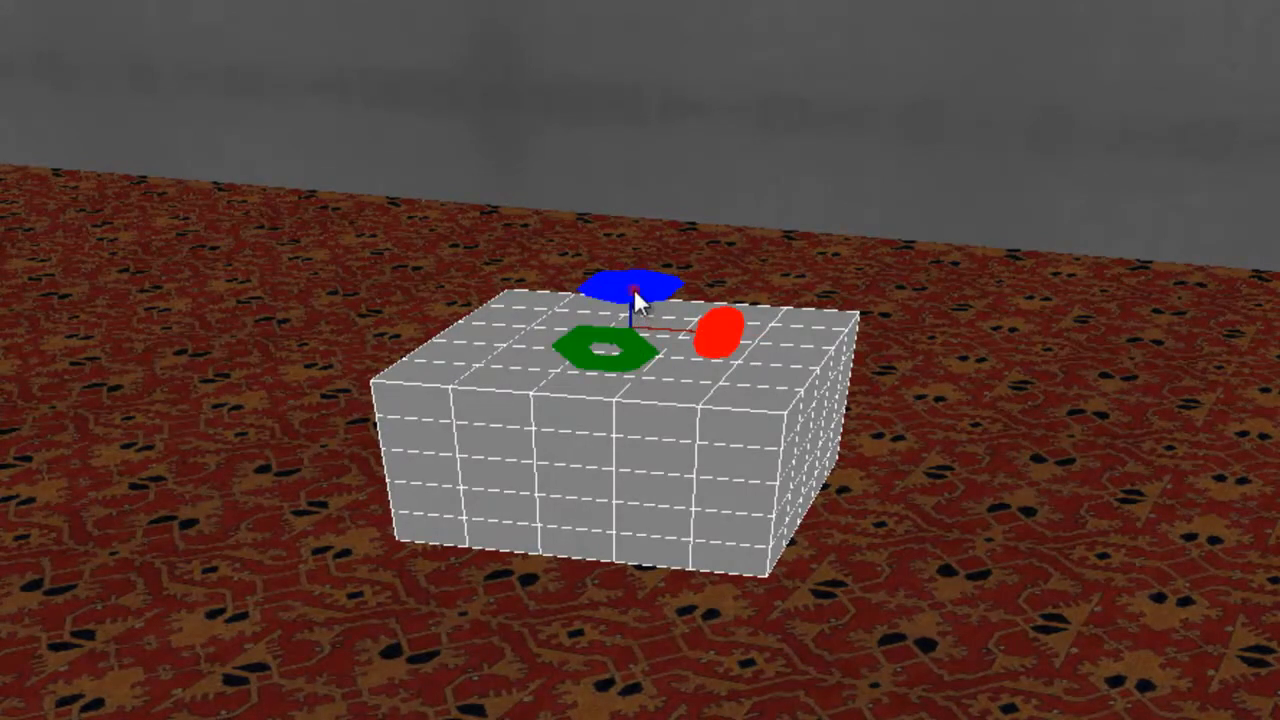
pyautogui.keyDown('shift'); pyautogui.moveTo(634, 289); pyautogui.dragTo(634, 287); pyautogui.keyUp('shift')
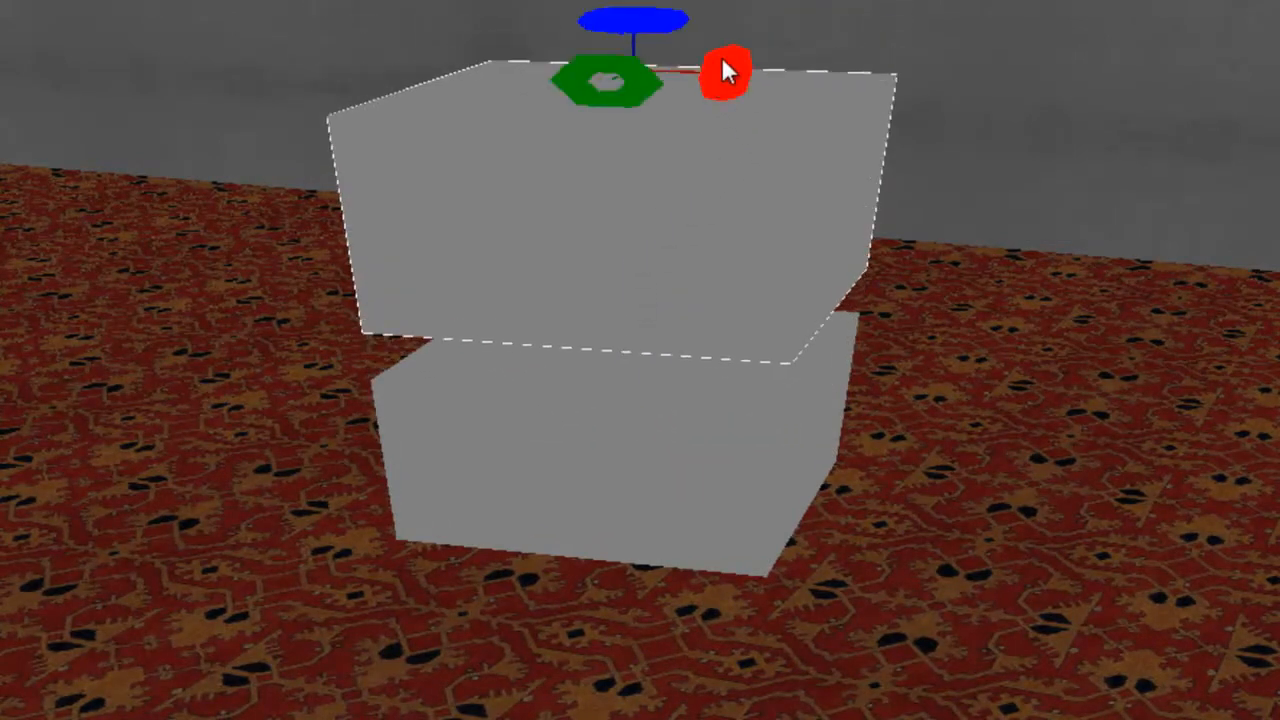
# Slide the copy to the right and lower it beside the stacked boxes near the back wall.
pyautogui.moveTo(722, 58)
pyautogui.mouseDown()
pyautogui.moveTo(718, 72)
pyautogui.moveTo(727, 65)
pyautogui.mouseUp()
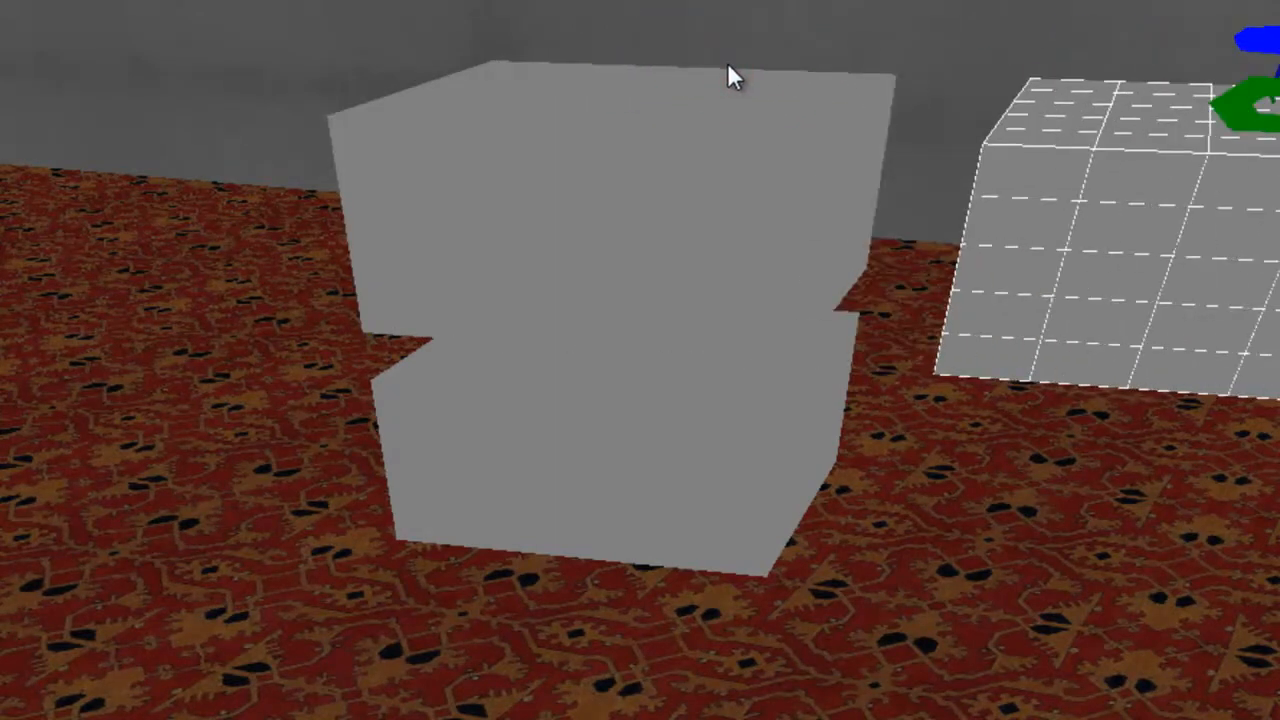
pyautogui.moveTo(902, 303); pyautogui.dragTo(900, 303, button='right')
pyautogui.press('s')
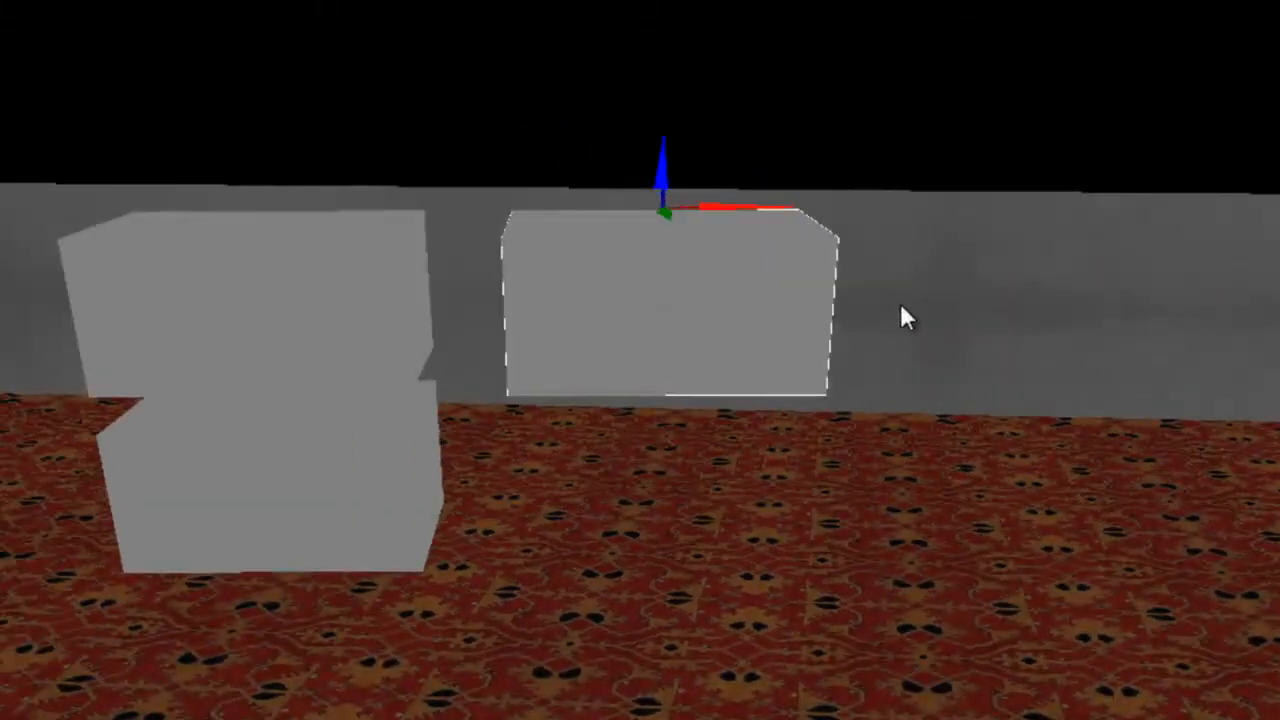
pyautogui.press('space')
pyautogui.keyDown('ctrl'); pyautogui.moveTo(901, 302); pyautogui.dragTo(901, 302); pyautogui.keyUp('ctrl')
pyautogui.press('space')
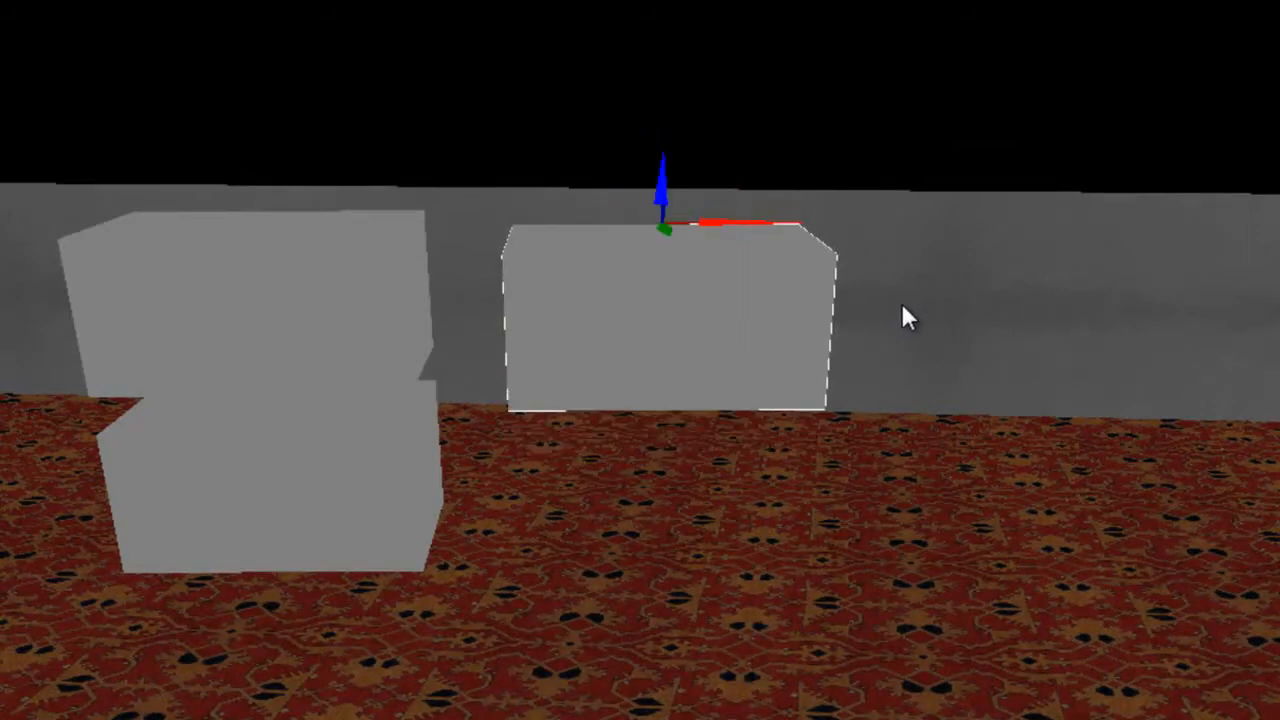